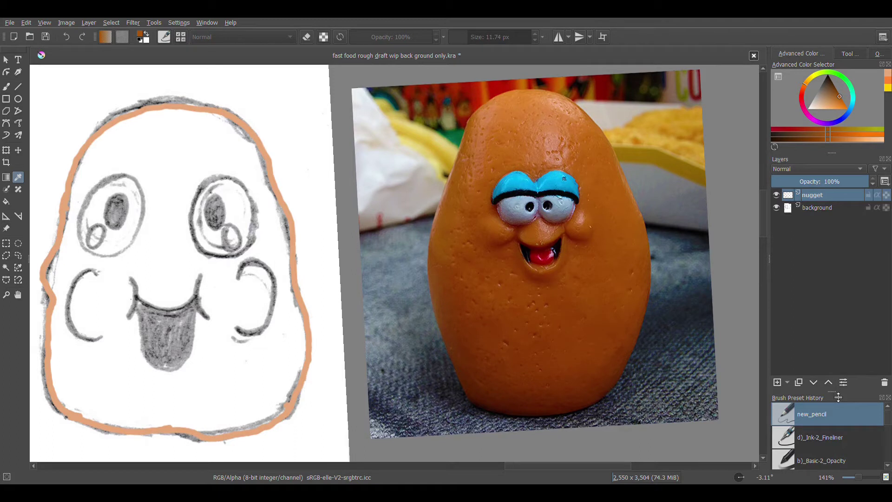
- Expand the brush preset history and activate the b)_Airbrush_Soft preset for freehand painting at 65.65 px
{"action": "mouse_move", "coordinate": [838, 396]}
{"action": "left_mouse_down"}
{"action": "mouse_move", "coordinate": [838, 273]}
{"action": "mouse_move", "coordinate": [839, 289]}
{"action": "left_mouse_up"}
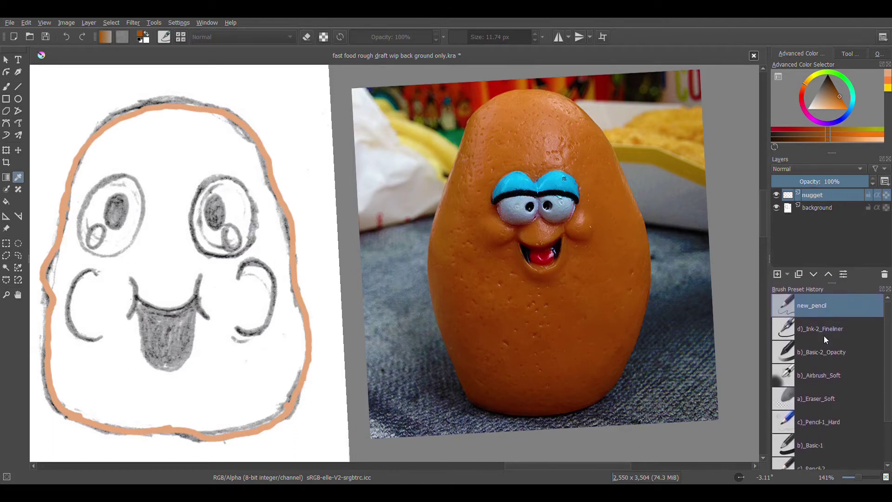
{"action": "left_click", "coordinate": [791, 379]}
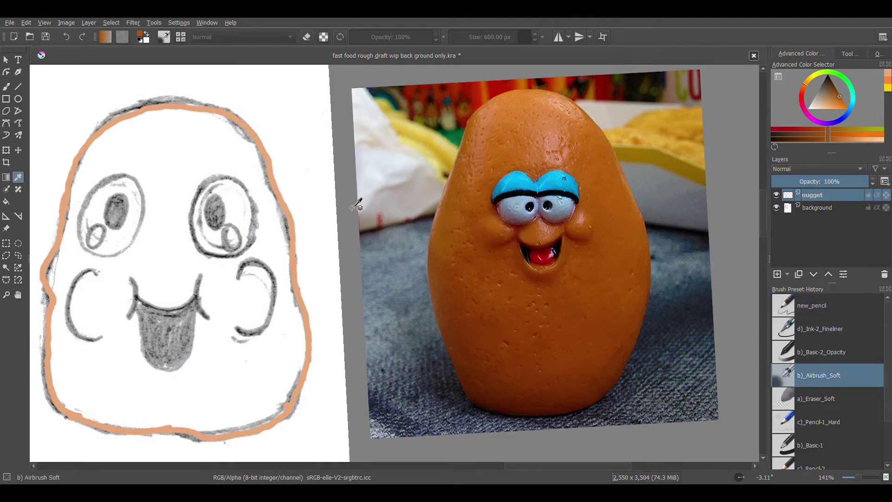
{"action": "left_click", "coordinate": [5, 88]}
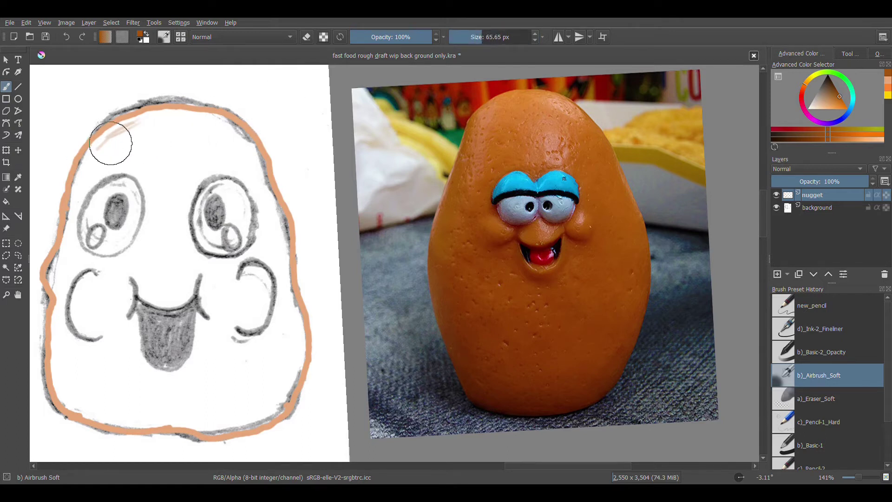
{"action": "mouse_move", "coordinate": [101, 147]}
{"action": "left_mouse_down"}
{"action": "mouse_move", "coordinate": [136, 128]}
{"action": "mouse_move", "coordinate": [189, 121]}
{"action": "mouse_move", "coordinate": [143, 124]}
{"action": "mouse_move", "coordinate": [110, 140]}
{"action": "mouse_move", "coordinate": [85, 168]}
{"action": "mouse_move", "coordinate": [116, 137]}
{"action": "mouse_move", "coordinate": [182, 125]}
{"action": "left_mouse_up"}
{"action": "key", "text": "ctrl+z"}
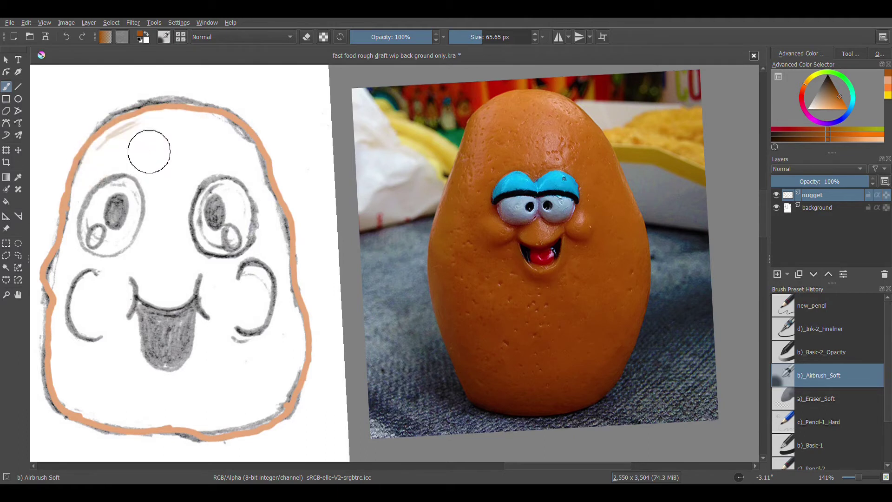
{"action": "mouse_move", "coordinate": [92, 167]}
{"action": "left_mouse_down"}
{"action": "mouse_move", "coordinate": [126, 135]}
{"action": "mouse_move", "coordinate": [169, 131]}
{"action": "mouse_move", "coordinate": [215, 140]}
{"action": "mouse_move", "coordinate": [239, 157]}
{"action": "mouse_move", "coordinate": [221, 135]}
{"action": "mouse_move", "coordinate": [170, 131]}
{"action": "mouse_move", "coordinate": [100, 166]}
{"action": "left_mouse_up"}
{"action": "key", "text": "ctrl+z"}
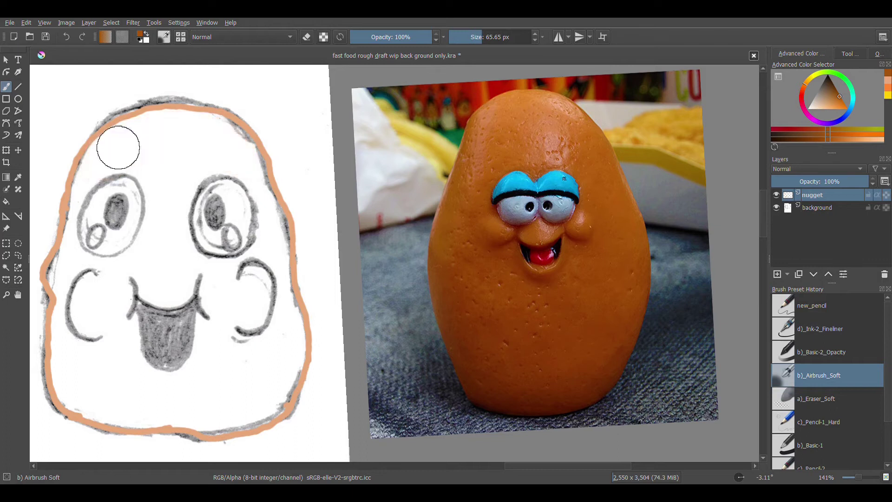
- Airbrush a soft light brown base over the nugget's forehead and down between the eyes on the nugget layer
{"action": "mouse_move", "coordinate": [92, 152]}
{"action": "left_mouse_down"}
{"action": "mouse_move", "coordinate": [132, 125]}
{"action": "mouse_move", "coordinate": [183, 117]}
{"action": "mouse_move", "coordinate": [214, 125]}
{"action": "mouse_move", "coordinate": [246, 161]}
{"action": "mouse_move", "coordinate": [212, 149]}
{"action": "mouse_move", "coordinate": [101, 158]}
{"action": "mouse_move", "coordinate": [166, 128]}
{"action": "left_mouse_up"}
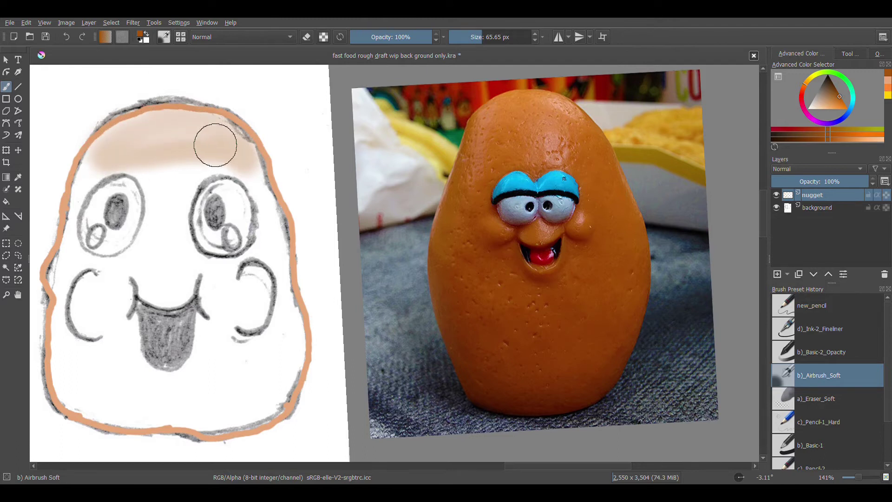
{"action": "left_click_drag", "start_coordinate": [112, 150], "coordinate": [88, 171]}
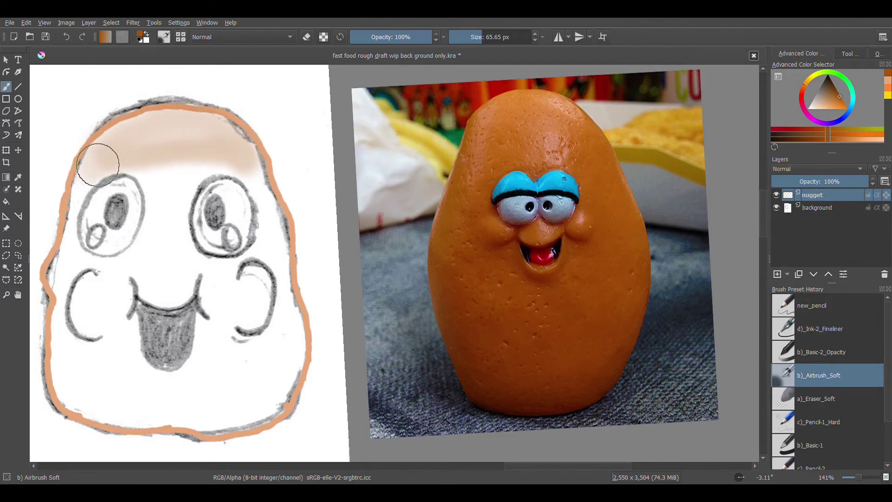
{"action": "mouse_move", "coordinate": [145, 162]}
{"action": "left_mouse_down"}
{"action": "mouse_move", "coordinate": [160, 189]}
{"action": "mouse_move", "coordinate": [209, 157]}
{"action": "mouse_move", "coordinate": [243, 168]}
{"action": "mouse_move", "coordinate": [271, 222]}
{"action": "mouse_move", "coordinate": [266, 279]}
{"action": "mouse_move", "coordinate": [237, 297]}
{"action": "mouse_move", "coordinate": [206, 282]}
{"action": "mouse_move", "coordinate": [178, 250]}
{"action": "mouse_move", "coordinate": [171, 191]}
{"action": "left_mouse_up"}
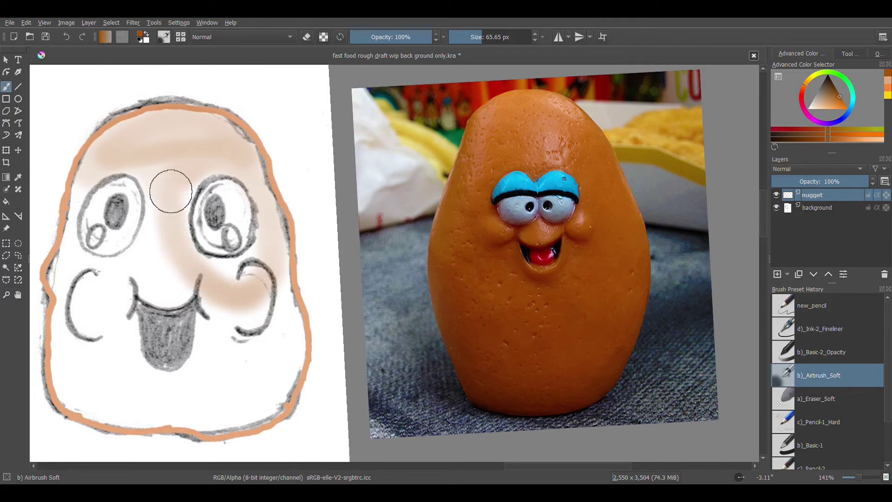
- Airbrush brown over the nose area, both cheeks and along the nugget's lower and side edges
{"action": "mouse_move", "coordinate": [159, 222]}
{"action": "left_mouse_down"}
{"action": "mouse_move", "coordinate": [125, 270]}
{"action": "mouse_move", "coordinate": [92, 276]}
{"action": "mouse_move", "coordinate": [70, 261]}
{"action": "mouse_move", "coordinate": [84, 323]}
{"action": "mouse_move", "coordinate": [118, 270]}
{"action": "mouse_move", "coordinate": [107, 312]}
{"action": "mouse_move", "coordinate": [129, 269]}
{"action": "mouse_move", "coordinate": [177, 278]}
{"action": "mouse_move", "coordinate": [158, 262]}
{"action": "mouse_move", "coordinate": [166, 197]}
{"action": "mouse_move", "coordinate": [154, 158]}
{"action": "left_mouse_up"}
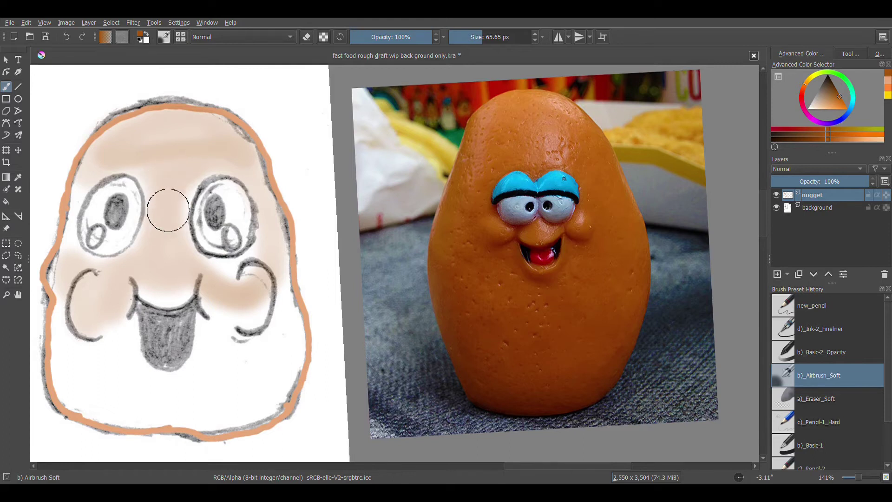
{"action": "mouse_move", "coordinate": [220, 277]}
{"action": "left_mouse_down"}
{"action": "mouse_move", "coordinate": [272, 260]}
{"action": "mouse_move", "coordinate": [233, 278]}
{"action": "mouse_move", "coordinate": [192, 272]}
{"action": "mouse_move", "coordinate": [259, 289]}
{"action": "mouse_move", "coordinate": [255, 298]}
{"action": "mouse_move", "coordinate": [249, 274]}
{"action": "mouse_move", "coordinate": [258, 304]}
{"action": "mouse_move", "coordinate": [247, 319]}
{"action": "mouse_move", "coordinate": [258, 300]}
{"action": "left_mouse_up"}
{"action": "mouse_move", "coordinate": [92, 281]}
{"action": "left_mouse_down"}
{"action": "mouse_move", "coordinate": [88, 325]}
{"action": "mouse_move", "coordinate": [96, 330]}
{"action": "mouse_move", "coordinate": [83, 303]}
{"action": "mouse_move", "coordinate": [95, 285]}
{"action": "mouse_move", "coordinate": [73, 261]}
{"action": "mouse_move", "coordinate": [65, 285]}
{"action": "mouse_move", "coordinate": [65, 263]}
{"action": "left_mouse_up"}
{"action": "mouse_move", "coordinate": [63, 302]}
{"action": "left_mouse_down"}
{"action": "mouse_move", "coordinate": [60, 360]}
{"action": "mouse_move", "coordinate": [88, 405]}
{"action": "mouse_move", "coordinate": [114, 413]}
{"action": "mouse_move", "coordinate": [180, 398]}
{"action": "mouse_move", "coordinate": [145, 413]}
{"action": "mouse_move", "coordinate": [147, 405]}
{"action": "mouse_move", "coordinate": [179, 412]}
{"action": "mouse_move", "coordinate": [130, 417]}
{"action": "mouse_move", "coordinate": [226, 421]}
{"action": "mouse_move", "coordinate": [270, 387]}
{"action": "mouse_move", "coordinate": [273, 369]}
{"action": "mouse_move", "coordinate": [236, 406]}
{"action": "mouse_move", "coordinate": [278, 377]}
{"action": "mouse_move", "coordinate": [245, 400]}
{"action": "mouse_move", "coordinate": [254, 432]}
{"action": "mouse_move", "coordinate": [256, 405]}
{"action": "mouse_move", "coordinate": [275, 399]}
{"action": "mouse_move", "coordinate": [293, 364]}
{"action": "mouse_move", "coordinate": [272, 258]}
{"action": "left_mouse_up"}
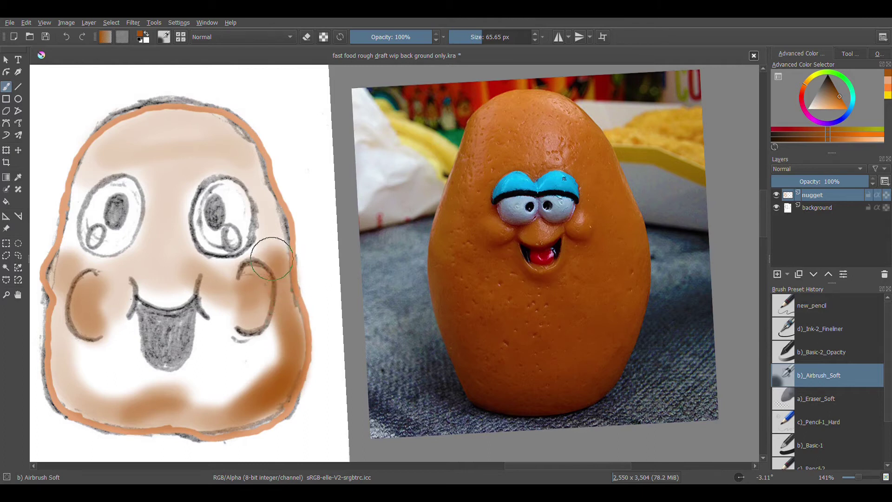
- Fill the remaining white areas of the lower face, around the mouth and along the nugget's left edge with soft brown
{"action": "mouse_move", "coordinate": [100, 337]}
{"action": "left_mouse_down"}
{"action": "mouse_move", "coordinate": [87, 361]}
{"action": "mouse_move", "coordinate": [101, 385]}
{"action": "mouse_move", "coordinate": [129, 385]}
{"action": "mouse_move", "coordinate": [126, 301]}
{"action": "mouse_move", "coordinate": [101, 349]}
{"action": "mouse_move", "coordinate": [108, 384]}
{"action": "mouse_move", "coordinate": [103, 313]}
{"action": "mouse_move", "coordinate": [114, 296]}
{"action": "left_mouse_up"}
{"action": "mouse_move", "coordinate": [86, 369]}
{"action": "left_mouse_down"}
{"action": "mouse_move", "coordinate": [84, 395]}
{"action": "mouse_move", "coordinate": [63, 365]}
{"action": "mouse_move", "coordinate": [75, 404]}
{"action": "left_mouse_up"}
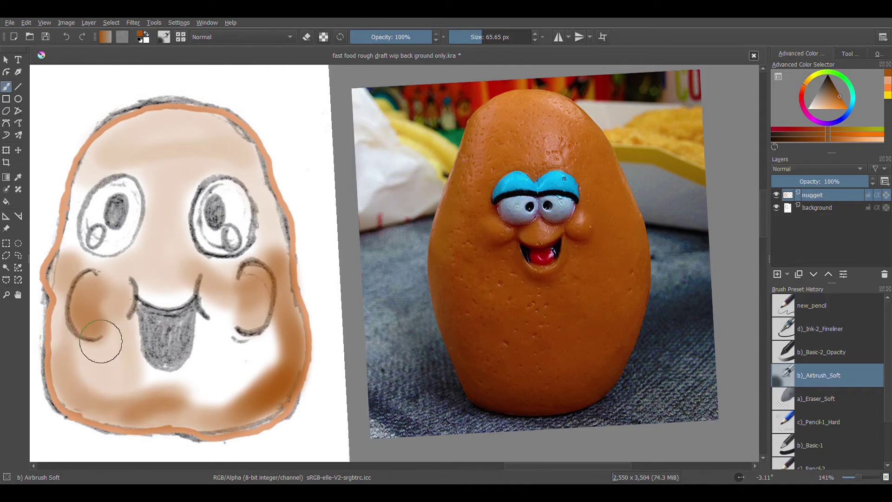
{"action": "mouse_move", "coordinate": [116, 351]}
{"action": "left_mouse_down"}
{"action": "mouse_move", "coordinate": [129, 388]}
{"action": "mouse_move", "coordinate": [134, 374]}
{"action": "mouse_move", "coordinate": [183, 387]}
{"action": "mouse_move", "coordinate": [175, 385]}
{"action": "mouse_move", "coordinate": [204, 363]}
{"action": "mouse_move", "coordinate": [222, 300]}
{"action": "mouse_move", "coordinate": [213, 402]}
{"action": "mouse_move", "coordinate": [247, 330]}
{"action": "mouse_move", "coordinate": [239, 386]}
{"action": "mouse_move", "coordinate": [265, 326]}
{"action": "mouse_move", "coordinate": [268, 371]}
{"action": "mouse_move", "coordinate": [222, 391]}
{"action": "mouse_move", "coordinate": [152, 395]}
{"action": "left_mouse_up"}
{"action": "mouse_move", "coordinate": [153, 275]}
{"action": "left_mouse_down"}
{"action": "mouse_move", "coordinate": [178, 286]}
{"action": "mouse_move", "coordinate": [144, 282]}
{"action": "left_mouse_up"}
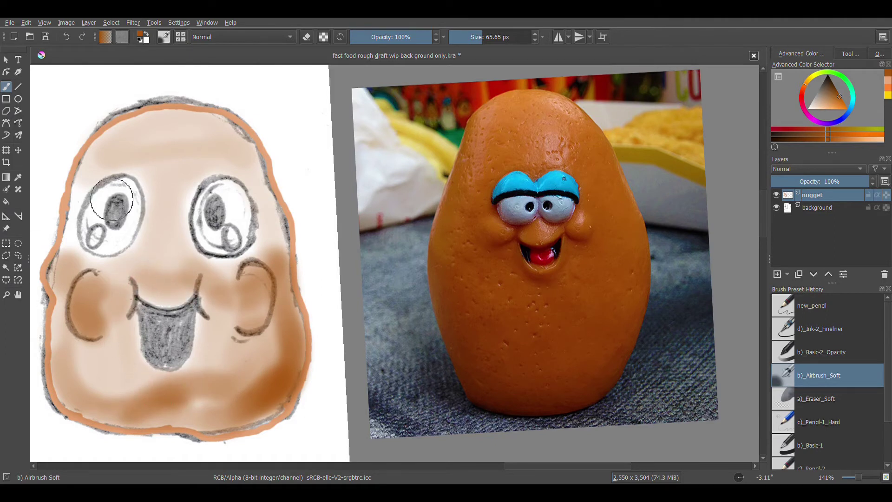
{"action": "mouse_move", "coordinate": [78, 174]}
{"action": "left_mouse_down"}
{"action": "mouse_move", "coordinate": [63, 246]}
{"action": "mouse_move", "coordinate": [70, 269]}
{"action": "mouse_move", "coordinate": [94, 289]}
{"action": "mouse_move", "coordinate": [103, 283]}
{"action": "mouse_move", "coordinate": [60, 297]}
{"action": "mouse_move", "coordinate": [56, 361]}
{"action": "left_mouse_up"}
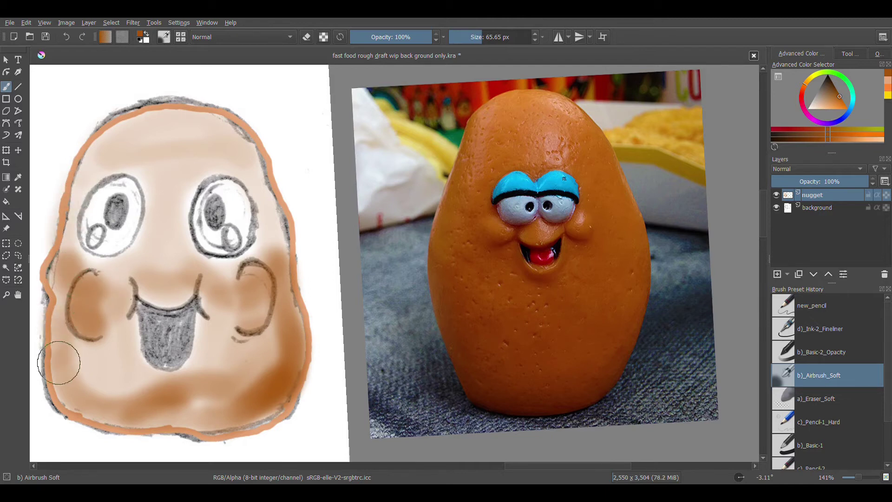
- Sample a darker reddish brown from the reference nugget's lower body and shade the drawing's forehead and lower left face
{"action": "left_click", "coordinate": [18, 177]}
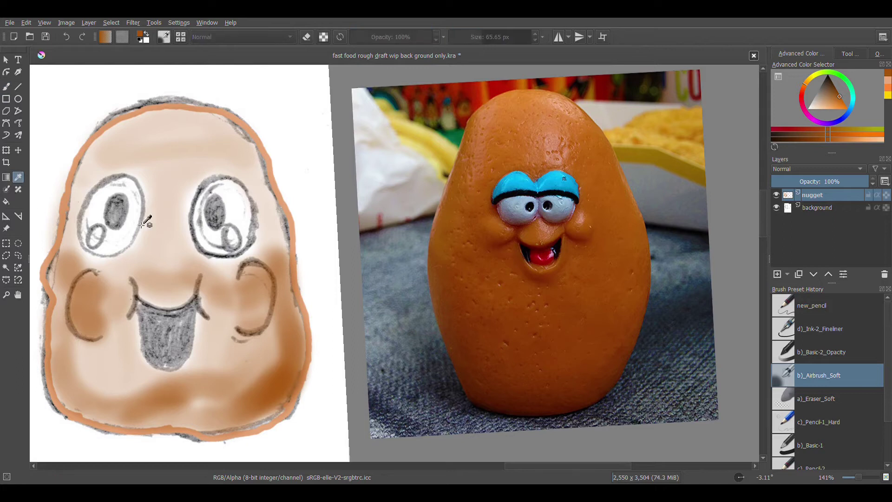
{"action": "left_click", "coordinate": [522, 358]}
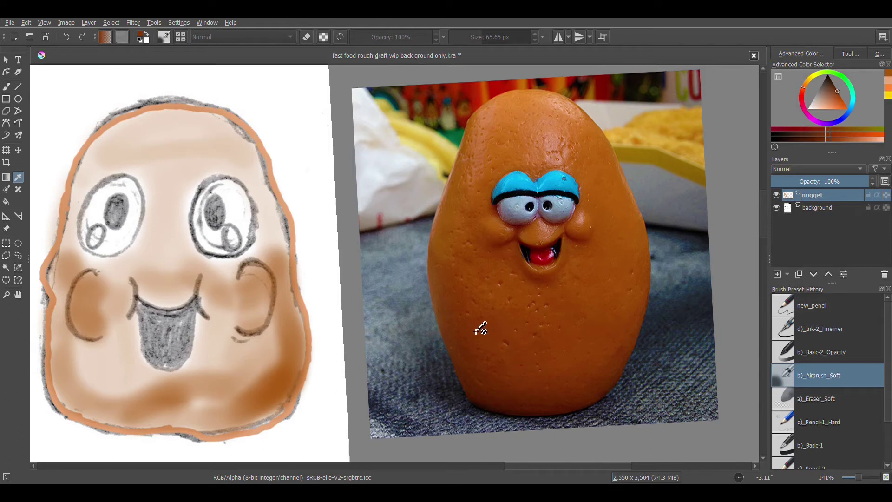
{"action": "left_click", "coordinate": [6, 87]}
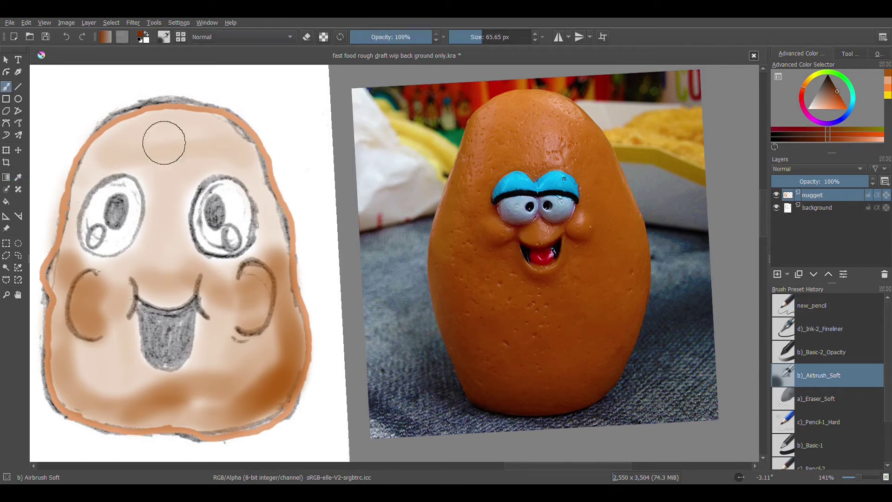
{"action": "mouse_move", "coordinate": [142, 133]}
{"action": "left_mouse_down"}
{"action": "mouse_move", "coordinate": [93, 161]}
{"action": "mouse_move", "coordinate": [130, 131]}
{"action": "mouse_move", "coordinate": [202, 129]}
{"action": "mouse_move", "coordinate": [123, 146]}
{"action": "mouse_move", "coordinate": [87, 171]}
{"action": "mouse_move", "coordinate": [55, 286]}
{"action": "mouse_move", "coordinate": [71, 389]}
{"action": "mouse_move", "coordinate": [85, 396]}
{"action": "mouse_move", "coordinate": [61, 376]}
{"action": "mouse_move", "coordinate": [82, 400]}
{"action": "mouse_move", "coordinate": [100, 400]}
{"action": "mouse_move", "coordinate": [93, 391]}
{"action": "mouse_move", "coordinate": [118, 407]}
{"action": "left_mouse_up"}
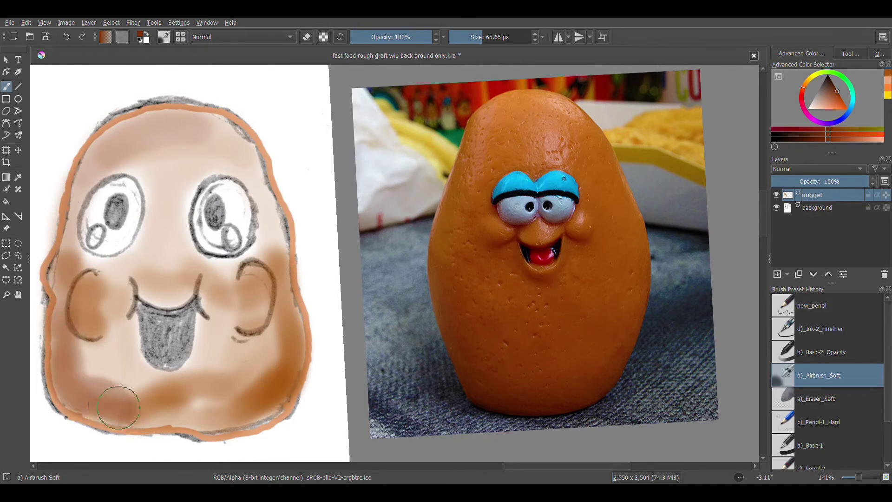
{"action": "mouse_move", "coordinate": [87, 360]}
{"action": "left_mouse_down"}
{"action": "mouse_move", "coordinate": [109, 391]}
{"action": "mouse_move", "coordinate": [100, 357]}
{"action": "mouse_move", "coordinate": [114, 330]}
{"action": "mouse_move", "coordinate": [119, 284]}
{"action": "mouse_move", "coordinate": [93, 300]}
{"action": "left_mouse_up"}
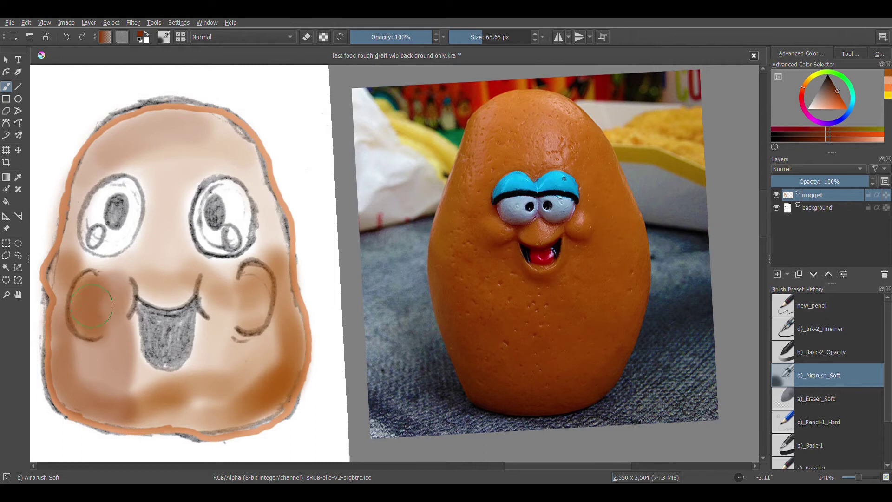
{"action": "mouse_move", "coordinate": [98, 367]}
{"action": "left_mouse_down"}
{"action": "mouse_move", "coordinate": [81, 343]}
{"action": "mouse_move", "coordinate": [112, 314]}
{"action": "left_mouse_up"}
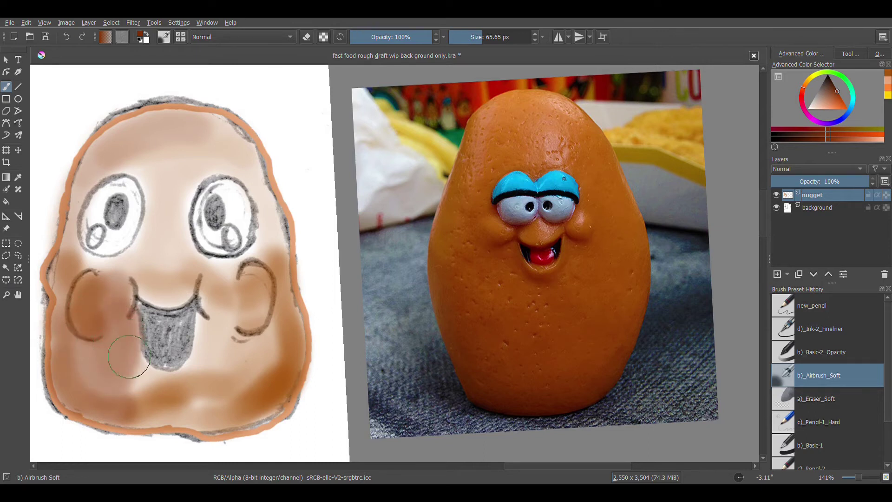
{"action": "left_click_drag", "start_coordinate": [129, 356], "coordinate": [143, 373]}
- Deepen the reddish brown shading across the forehead, around the eyes and mouth, and over the left cheek and lower left body
{"action": "mouse_move", "coordinate": [65, 289]}
{"action": "left_mouse_down"}
{"action": "mouse_move", "coordinate": [63, 260]}
{"action": "mouse_move", "coordinate": [91, 178]}
{"action": "mouse_move", "coordinate": [112, 155]}
{"action": "left_mouse_up"}
{"action": "mouse_move", "coordinate": [70, 242]}
{"action": "left_mouse_down"}
{"action": "mouse_move", "coordinate": [126, 172]}
{"action": "mouse_move", "coordinate": [125, 144]}
{"action": "mouse_move", "coordinate": [81, 172]}
{"action": "mouse_move", "coordinate": [175, 121]}
{"action": "mouse_move", "coordinate": [205, 130]}
{"action": "mouse_move", "coordinate": [247, 164]}
{"action": "mouse_move", "coordinate": [243, 148]}
{"action": "mouse_move", "coordinate": [184, 121]}
{"action": "mouse_move", "coordinate": [120, 139]}
{"action": "mouse_move", "coordinate": [130, 131]}
{"action": "mouse_move", "coordinate": [244, 174]}
{"action": "mouse_move", "coordinate": [270, 210]}
{"action": "mouse_move", "coordinate": [274, 246]}
{"action": "mouse_move", "coordinate": [249, 256]}
{"action": "left_mouse_up"}
{"action": "mouse_move", "coordinate": [145, 277]}
{"action": "left_mouse_down"}
{"action": "mouse_move", "coordinate": [179, 283]}
{"action": "mouse_move", "coordinate": [161, 289]}
{"action": "mouse_move", "coordinate": [146, 277]}
{"action": "mouse_move", "coordinate": [167, 294]}
{"action": "mouse_move", "coordinate": [191, 286]}
{"action": "mouse_move", "coordinate": [166, 291]}
{"action": "mouse_move", "coordinate": [151, 271]}
{"action": "left_mouse_up"}
{"action": "mouse_move", "coordinate": [91, 259]}
{"action": "left_mouse_down"}
{"action": "mouse_move", "coordinate": [121, 264]}
{"action": "mouse_move", "coordinate": [155, 248]}
{"action": "mouse_move", "coordinate": [143, 259]}
{"action": "mouse_move", "coordinate": [163, 189]}
{"action": "mouse_move", "coordinate": [156, 167]}
{"action": "mouse_move", "coordinate": [140, 161]}
{"action": "mouse_move", "coordinate": [159, 191]}
{"action": "mouse_move", "coordinate": [181, 154]}
{"action": "mouse_move", "coordinate": [161, 221]}
{"action": "mouse_move", "coordinate": [185, 174]}
{"action": "mouse_move", "coordinate": [171, 223]}
{"action": "mouse_move", "coordinate": [176, 248]}
{"action": "mouse_move", "coordinate": [164, 253]}
{"action": "mouse_move", "coordinate": [185, 274]}
{"action": "mouse_move", "coordinate": [221, 256]}
{"action": "mouse_move", "coordinate": [261, 254]}
{"action": "mouse_move", "coordinate": [224, 298]}
{"action": "mouse_move", "coordinate": [204, 353]}
{"action": "mouse_move", "coordinate": [176, 376]}
{"action": "mouse_move", "coordinate": [150, 379]}
{"action": "mouse_move", "coordinate": [198, 358]}
{"action": "mouse_move", "coordinate": [216, 320]}
{"action": "mouse_move", "coordinate": [216, 289]}
{"action": "mouse_move", "coordinate": [204, 347]}
{"action": "mouse_move", "coordinate": [180, 391]}
{"action": "mouse_move", "coordinate": [139, 386]}
{"action": "left_mouse_up"}
{"action": "mouse_move", "coordinate": [63, 348]}
{"action": "left_mouse_down"}
{"action": "mouse_move", "coordinate": [81, 361]}
{"action": "mouse_move", "coordinate": [78, 342]}
{"action": "mouse_move", "coordinate": [115, 344]}
{"action": "left_mouse_up"}
{"action": "mouse_move", "coordinate": [153, 410]}
{"action": "left_mouse_down"}
{"action": "mouse_move", "coordinate": [193, 406]}
{"action": "mouse_move", "coordinate": [89, 416]}
{"action": "mouse_move", "coordinate": [67, 366]}
{"action": "mouse_move", "coordinate": [70, 346]}
{"action": "mouse_move", "coordinate": [140, 411]}
{"action": "mouse_move", "coordinate": [195, 411]}
{"action": "mouse_move", "coordinate": [119, 410]}
{"action": "mouse_move", "coordinate": [74, 388]}
{"action": "mouse_move", "coordinate": [57, 325]}
{"action": "mouse_move", "coordinate": [58, 270]}
{"action": "left_mouse_up"}
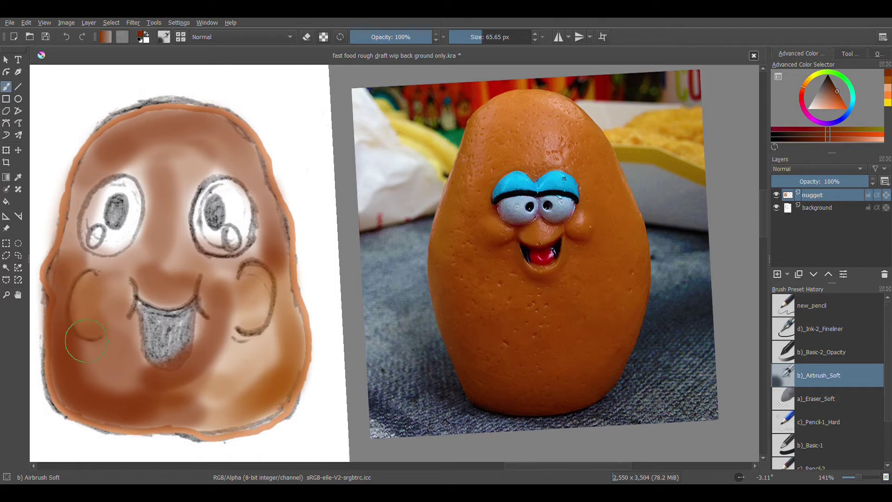
- Extend the dark reddish brown shading along the bottom and right edge, blending it over both cheeks
{"action": "mouse_move", "coordinate": [160, 404]}
{"action": "left_mouse_down"}
{"action": "mouse_move", "coordinate": [218, 425]}
{"action": "mouse_move", "coordinate": [281, 407]}
{"action": "mouse_move", "coordinate": [292, 300]}
{"action": "left_mouse_up"}
{"action": "mouse_move", "coordinate": [189, 392]}
{"action": "left_mouse_down"}
{"action": "mouse_move", "coordinate": [242, 378]}
{"action": "mouse_move", "coordinate": [278, 335]}
{"action": "mouse_move", "coordinate": [222, 376]}
{"action": "mouse_move", "coordinate": [237, 355]}
{"action": "mouse_move", "coordinate": [232, 344]}
{"action": "mouse_move", "coordinate": [210, 371]}
{"action": "left_mouse_up"}
{"action": "left_click_drag", "start_coordinate": [241, 330], "coordinate": [257, 277]}
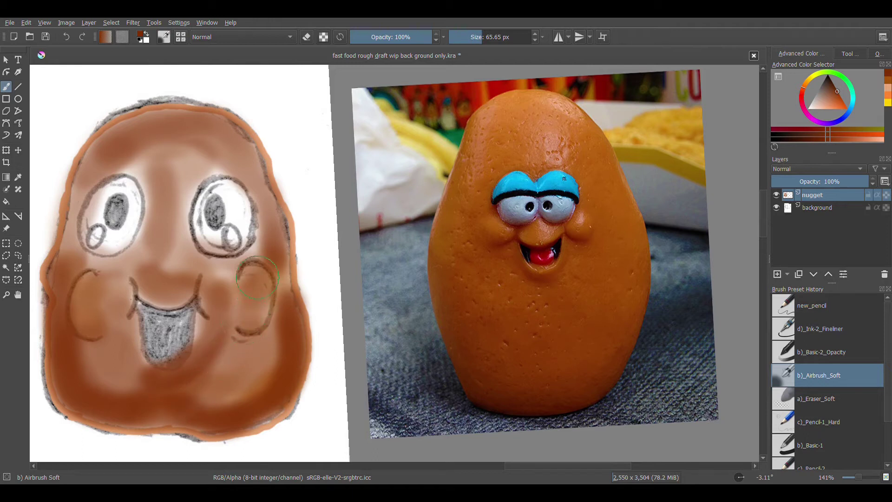
{"action": "left_click_drag", "start_coordinate": [258, 333], "coordinate": [278, 280]}
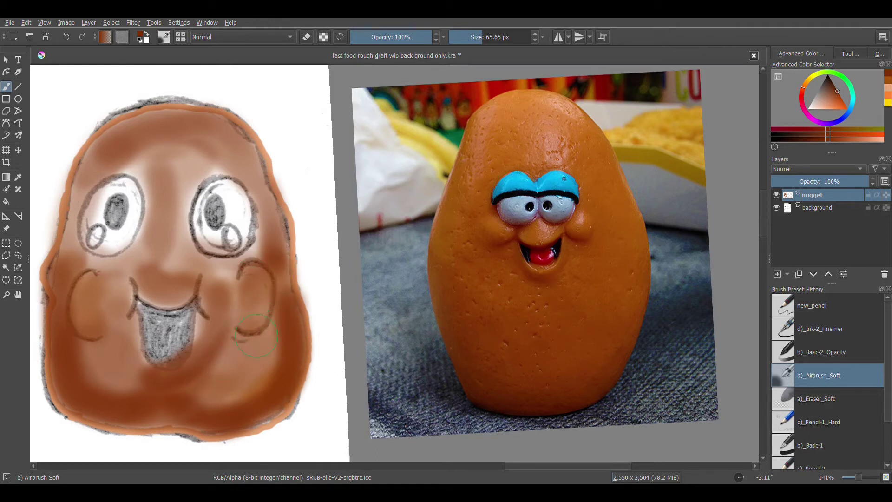
{"action": "mouse_move", "coordinate": [82, 287]}
{"action": "left_mouse_down"}
{"action": "mouse_move", "coordinate": [120, 268]}
{"action": "mouse_move", "coordinate": [153, 248]}
{"action": "mouse_move", "coordinate": [176, 216]}
{"action": "mouse_move", "coordinate": [176, 273]}
{"action": "mouse_move", "coordinate": [163, 270]}
{"action": "mouse_move", "coordinate": [149, 281]}
{"action": "mouse_move", "coordinate": [165, 287]}
{"action": "mouse_move", "coordinate": [136, 269]}
{"action": "mouse_move", "coordinate": [109, 312]}
{"action": "mouse_move", "coordinate": [115, 351]}
{"action": "mouse_move", "coordinate": [125, 360]}
{"action": "mouse_move", "coordinate": [126, 341]}
{"action": "mouse_move", "coordinate": [138, 369]}
{"action": "mouse_move", "coordinate": [93, 357]}
{"action": "mouse_move", "coordinate": [96, 377]}
{"action": "left_mouse_up"}
{"action": "mouse_move", "coordinate": [64, 270]}
{"action": "left_mouse_down"}
{"action": "mouse_move", "coordinate": [55, 238]}
{"action": "mouse_move", "coordinate": [70, 201]}
{"action": "mouse_move", "coordinate": [88, 207]}
{"action": "mouse_move", "coordinate": [77, 270]}
{"action": "left_mouse_up"}
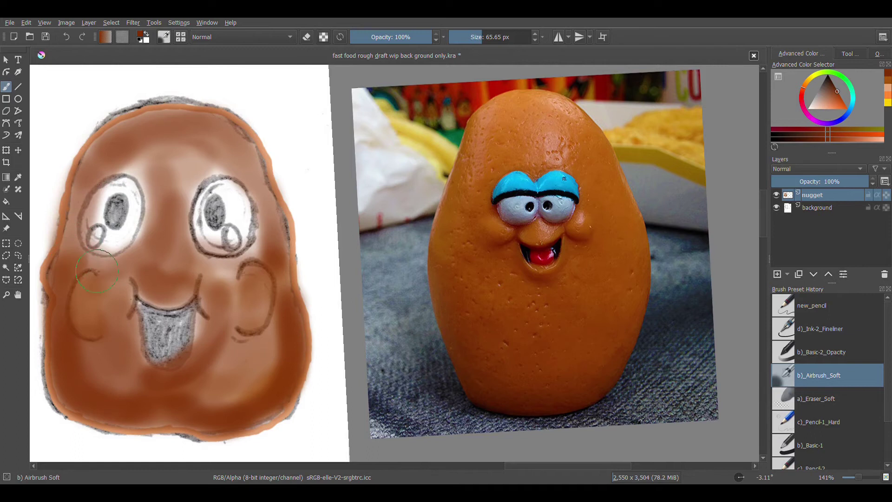
- Sample a light orange from the reference nugget's forehead and airbrush it over the upper half of the drawn nugget
{"action": "left_click", "coordinate": [19, 177]}
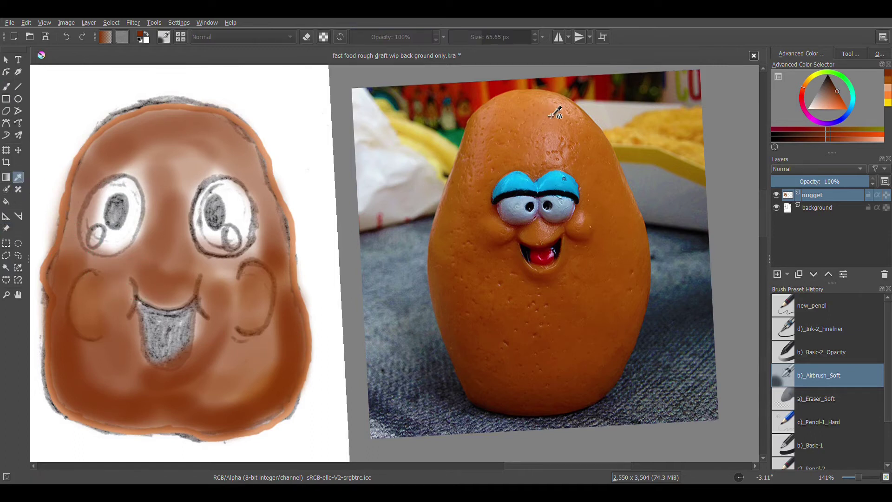
{"action": "left_click", "coordinate": [568, 116]}
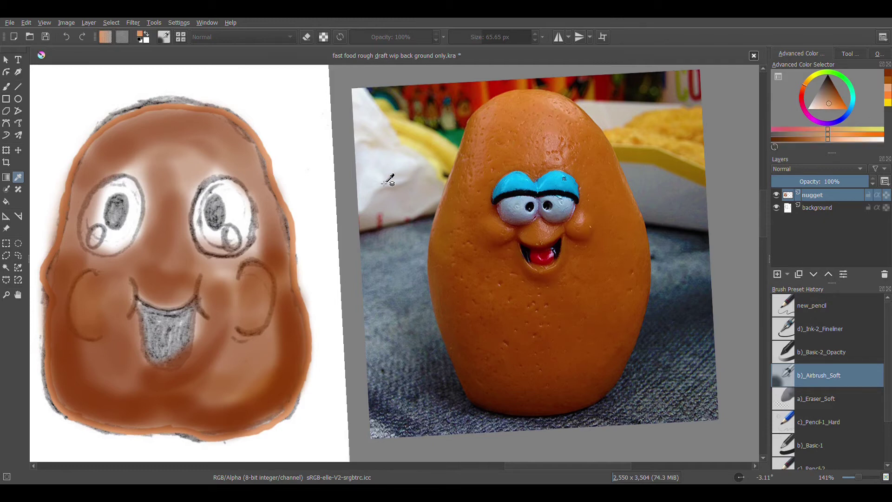
{"action": "left_click", "coordinate": [7, 88]}
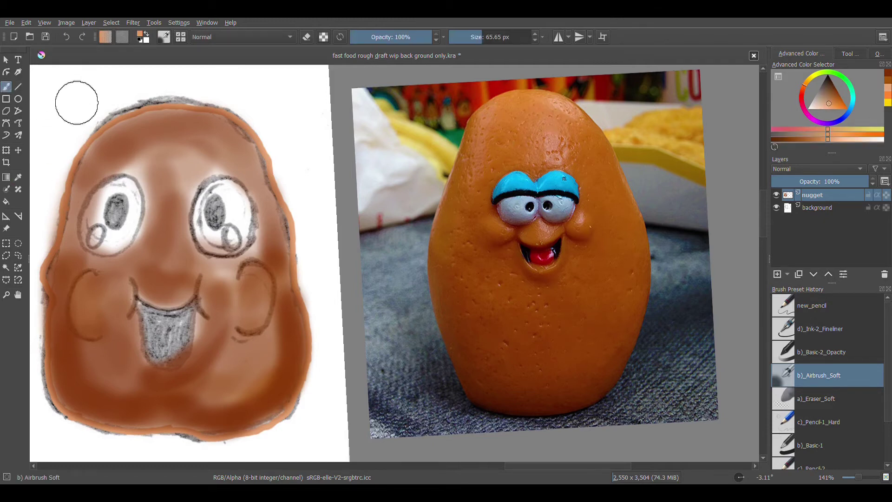
{"action": "mouse_move", "coordinate": [158, 167]}
{"action": "left_mouse_down"}
{"action": "mouse_move", "coordinate": [126, 155]}
{"action": "mouse_move", "coordinate": [136, 148]}
{"action": "mouse_move", "coordinate": [107, 154]}
{"action": "left_mouse_up"}
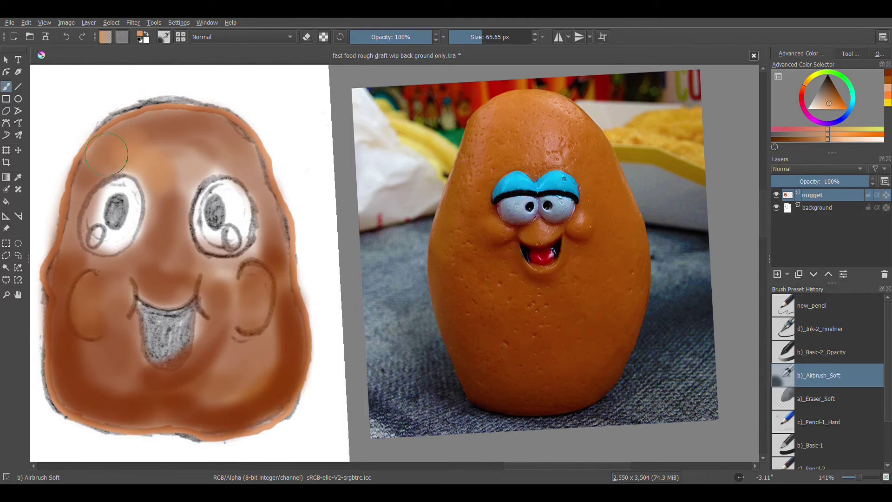
{"action": "mouse_move", "coordinate": [144, 125]}
{"action": "left_mouse_down"}
{"action": "mouse_move", "coordinate": [204, 126]}
{"action": "mouse_move", "coordinate": [209, 134]}
{"action": "mouse_move", "coordinate": [152, 126]}
{"action": "mouse_move", "coordinate": [87, 163]}
{"action": "mouse_move", "coordinate": [60, 281]}
{"action": "mouse_move", "coordinate": [68, 262]}
{"action": "left_mouse_up"}
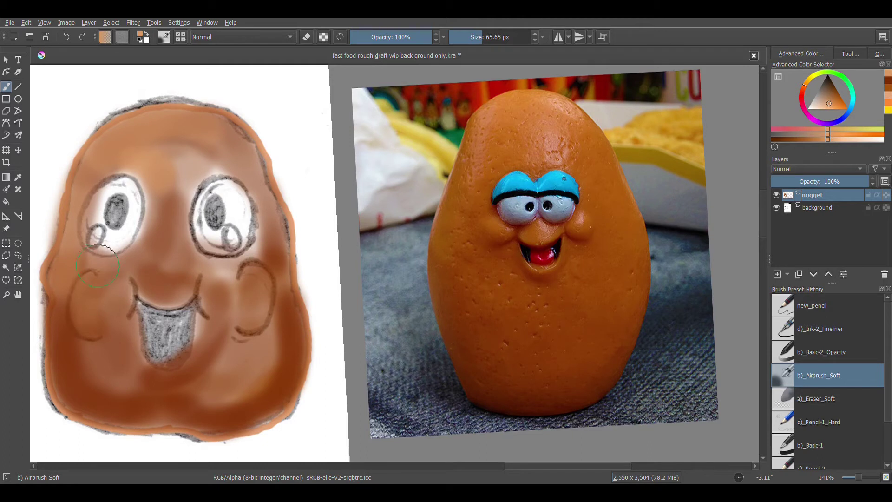
{"action": "mouse_move", "coordinate": [117, 269]}
{"action": "left_mouse_down"}
{"action": "mouse_move", "coordinate": [164, 235]}
{"action": "mouse_move", "coordinate": [176, 185]}
{"action": "mouse_move", "coordinate": [198, 157]}
{"action": "mouse_move", "coordinate": [222, 144]}
{"action": "mouse_move", "coordinate": [178, 203]}
{"action": "mouse_move", "coordinate": [204, 169]}
{"action": "mouse_move", "coordinate": [189, 182]}
{"action": "mouse_move", "coordinate": [238, 164]}
{"action": "mouse_move", "coordinate": [254, 188]}
{"action": "mouse_move", "coordinate": [246, 150]}
{"action": "mouse_move", "coordinate": [195, 127]}
{"action": "mouse_move", "coordinate": [132, 159]}
{"action": "mouse_move", "coordinate": [174, 125]}
{"action": "mouse_move", "coordinate": [128, 141]}
{"action": "mouse_move", "coordinate": [99, 166]}
{"action": "mouse_move", "coordinate": [135, 129]}
{"action": "mouse_move", "coordinate": [81, 187]}
{"action": "mouse_move", "coordinate": [108, 154]}
{"action": "mouse_move", "coordinate": [67, 232]}
{"action": "left_mouse_up"}
{"action": "mouse_move", "coordinate": [106, 156]}
{"action": "left_mouse_down"}
{"action": "mouse_move", "coordinate": [145, 165]}
{"action": "mouse_move", "coordinate": [154, 186]}
{"action": "mouse_move", "coordinate": [133, 163]}
{"action": "mouse_move", "coordinate": [114, 166]}
{"action": "mouse_move", "coordinate": [154, 175]}
{"action": "mouse_move", "coordinate": [153, 210]}
{"action": "mouse_move", "coordinate": [203, 151]}
{"action": "mouse_move", "coordinate": [217, 152]}
{"action": "mouse_move", "coordinate": [202, 158]}
{"action": "mouse_move", "coordinate": [237, 160]}
{"action": "mouse_move", "coordinate": [193, 174]}
{"action": "mouse_move", "coordinate": [177, 197]}
{"action": "mouse_move", "coordinate": [223, 155]}
{"action": "mouse_move", "coordinate": [241, 163]}
{"action": "mouse_move", "coordinate": [207, 168]}
{"action": "mouse_move", "coordinate": [232, 158]}
{"action": "mouse_move", "coordinate": [249, 176]}
{"action": "mouse_move", "coordinate": [259, 256]}
{"action": "mouse_move", "coordinate": [272, 219]}
{"action": "mouse_move", "coordinate": [275, 251]}
{"action": "mouse_move", "coordinate": [276, 240]}
{"action": "mouse_move", "coordinate": [249, 167]}
{"action": "mouse_move", "coordinate": [270, 268]}
{"action": "mouse_move", "coordinate": [274, 230]}
{"action": "mouse_move", "coordinate": [275, 279]}
{"action": "mouse_move", "coordinate": [264, 243]}
{"action": "mouse_move", "coordinate": [227, 278]}
{"action": "mouse_move", "coordinate": [186, 266]}
{"action": "mouse_move", "coordinate": [171, 243]}
{"action": "mouse_move", "coordinate": [199, 269]}
{"action": "mouse_move", "coordinate": [234, 276]}
{"action": "mouse_move", "coordinate": [184, 271]}
{"action": "mouse_move", "coordinate": [169, 285]}
{"action": "mouse_move", "coordinate": [147, 268]}
{"action": "mouse_move", "coordinate": [162, 286]}
{"action": "mouse_move", "coordinate": [188, 281]}
{"action": "mouse_move", "coordinate": [164, 290]}
{"action": "mouse_move", "coordinate": [143, 268]}
{"action": "mouse_move", "coordinate": [119, 277]}
{"action": "mouse_move", "coordinate": [116, 314]}
{"action": "left_mouse_up"}
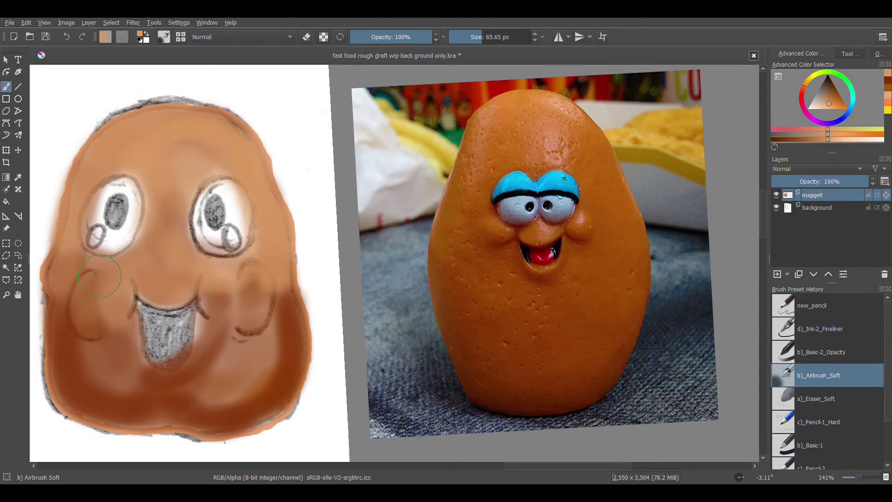
- Airbrush the light orange over the cheeks and lower face, leaving a dark rim along the bottom and side edges
{"action": "mouse_move", "coordinate": [101, 282]}
{"action": "left_mouse_down"}
{"action": "mouse_move", "coordinate": [102, 315]}
{"action": "mouse_move", "coordinate": [93, 317]}
{"action": "mouse_move", "coordinate": [99, 302]}
{"action": "mouse_move", "coordinate": [96, 320]}
{"action": "mouse_move", "coordinate": [123, 357]}
{"action": "left_mouse_up"}
{"action": "mouse_move", "coordinate": [245, 301]}
{"action": "left_mouse_down"}
{"action": "mouse_move", "coordinate": [232, 328]}
{"action": "mouse_move", "coordinate": [204, 309]}
{"action": "mouse_move", "coordinate": [215, 303]}
{"action": "mouse_move", "coordinate": [217, 314]}
{"action": "mouse_move", "coordinate": [219, 304]}
{"action": "mouse_move", "coordinate": [201, 349]}
{"action": "mouse_move", "coordinate": [199, 292]}
{"action": "mouse_move", "coordinate": [142, 290]}
{"action": "mouse_move", "coordinate": [119, 328]}
{"action": "mouse_move", "coordinate": [123, 357]}
{"action": "mouse_move", "coordinate": [102, 372]}
{"action": "mouse_move", "coordinate": [73, 340]}
{"action": "mouse_move", "coordinate": [72, 310]}
{"action": "mouse_move", "coordinate": [68, 329]}
{"action": "mouse_move", "coordinate": [74, 265]}
{"action": "left_mouse_up"}
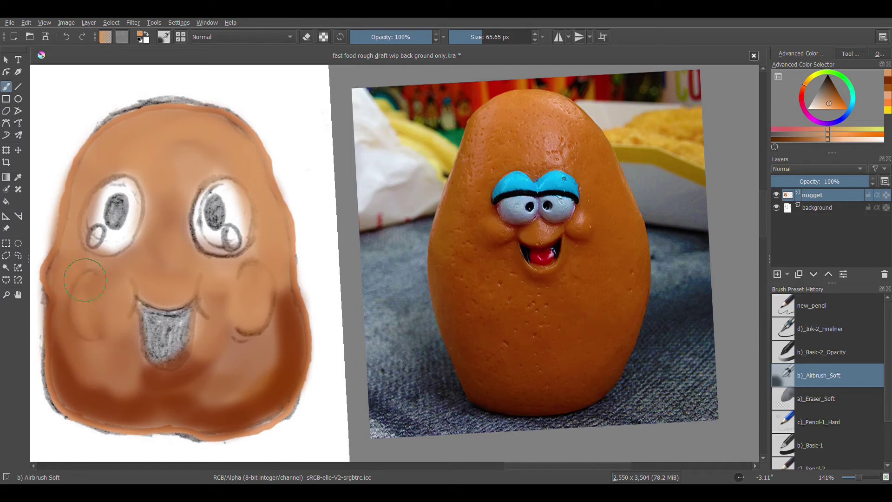
{"action": "mouse_move", "coordinate": [78, 321]}
{"action": "left_mouse_down"}
{"action": "mouse_move", "coordinate": [73, 356]}
{"action": "mouse_move", "coordinate": [109, 389]}
{"action": "mouse_move", "coordinate": [99, 387]}
{"action": "mouse_move", "coordinate": [155, 395]}
{"action": "mouse_move", "coordinate": [132, 391]}
{"action": "mouse_move", "coordinate": [125, 373]}
{"action": "mouse_move", "coordinate": [173, 388]}
{"action": "mouse_move", "coordinate": [198, 383]}
{"action": "mouse_move", "coordinate": [215, 357]}
{"action": "mouse_move", "coordinate": [178, 375]}
{"action": "mouse_move", "coordinate": [122, 365]}
{"action": "mouse_move", "coordinate": [203, 395]}
{"action": "mouse_move", "coordinate": [166, 383]}
{"action": "mouse_move", "coordinate": [100, 390]}
{"action": "mouse_move", "coordinate": [71, 358]}
{"action": "mouse_move", "coordinate": [86, 388]}
{"action": "mouse_move", "coordinate": [121, 399]}
{"action": "mouse_move", "coordinate": [238, 400]}
{"action": "mouse_move", "coordinate": [261, 387]}
{"action": "mouse_move", "coordinate": [282, 345]}
{"action": "mouse_move", "coordinate": [286, 291]}
{"action": "mouse_move", "coordinate": [279, 353]}
{"action": "mouse_move", "coordinate": [264, 379]}
{"action": "mouse_move", "coordinate": [232, 397]}
{"action": "mouse_move", "coordinate": [178, 396]}
{"action": "mouse_move", "coordinate": [243, 393]}
{"action": "mouse_move", "coordinate": [271, 372]}
{"action": "mouse_move", "coordinate": [282, 347]}
{"action": "left_mouse_up"}
{"action": "mouse_move", "coordinate": [183, 396]}
{"action": "left_mouse_down"}
{"action": "mouse_move", "coordinate": [127, 401]}
{"action": "mouse_move", "coordinate": [202, 371]}
{"action": "mouse_move", "coordinate": [223, 339]}
{"action": "mouse_move", "coordinate": [226, 316]}
{"action": "mouse_move", "coordinate": [206, 350]}
{"action": "mouse_move", "coordinate": [226, 348]}
{"action": "mouse_move", "coordinate": [236, 334]}
{"action": "mouse_move", "coordinate": [243, 357]}
{"action": "mouse_move", "coordinate": [259, 336]}
{"action": "mouse_move", "coordinate": [254, 356]}
{"action": "mouse_move", "coordinate": [261, 281]}
{"action": "mouse_move", "coordinate": [223, 269]}
{"action": "mouse_move", "coordinate": [246, 277]}
{"action": "mouse_move", "coordinate": [260, 263]}
{"action": "mouse_move", "coordinate": [214, 332]}
{"action": "mouse_move", "coordinate": [219, 314]}
{"action": "mouse_move", "coordinate": [118, 297]}
{"action": "left_mouse_up"}
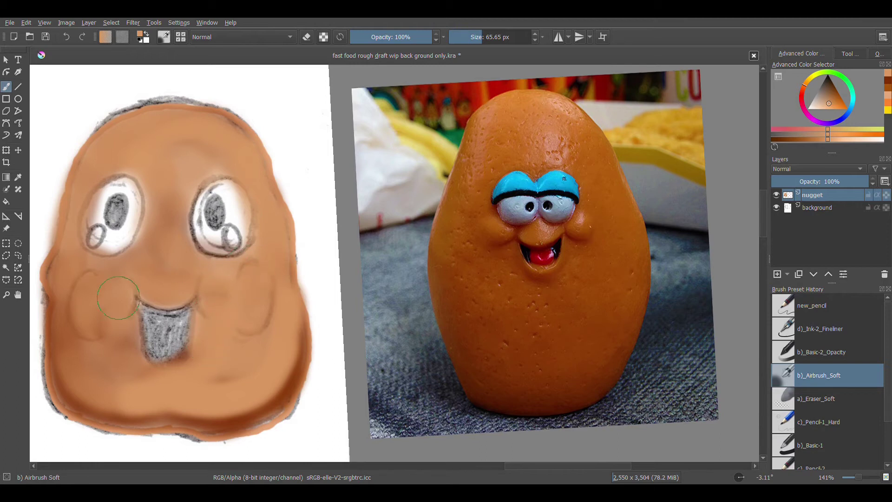
- Blend the light orange into the dark shading along the lower left edge, the cheeks and the lower right body
{"action": "left_click_drag", "start_coordinate": [78, 332], "coordinate": [68, 348]}
{"action": "left_click_drag", "start_coordinate": [77, 388], "coordinate": [65, 318]}
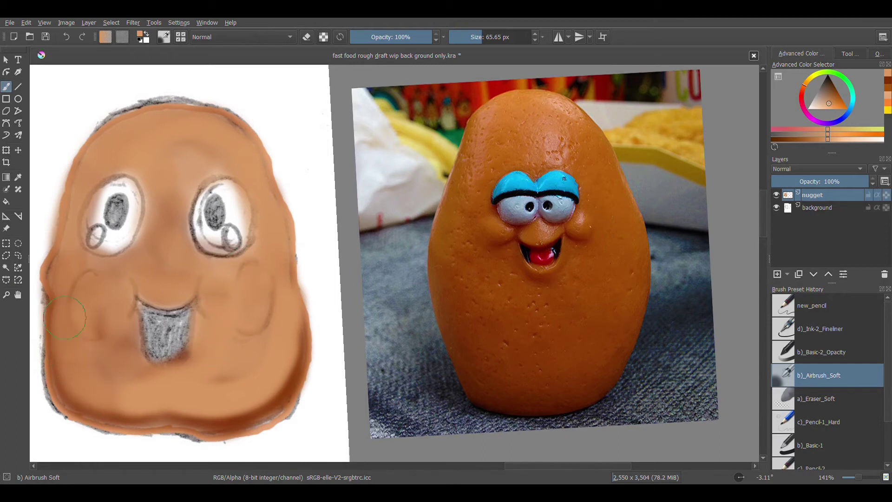
{"action": "mouse_move", "coordinate": [104, 277]}
{"action": "left_mouse_down"}
{"action": "mouse_move", "coordinate": [174, 263]}
{"action": "mouse_move", "coordinate": [214, 272]}
{"action": "mouse_move", "coordinate": [216, 281]}
{"action": "mouse_move", "coordinate": [244, 273]}
{"action": "mouse_move", "coordinate": [254, 262]}
{"action": "mouse_move", "coordinate": [193, 255]}
{"action": "mouse_move", "coordinate": [188, 214]}
{"action": "mouse_move", "coordinate": [185, 256]}
{"action": "mouse_move", "coordinate": [186, 175]}
{"action": "mouse_move", "coordinate": [217, 162]}
{"action": "mouse_move", "coordinate": [252, 164]}
{"action": "mouse_move", "coordinate": [279, 253]}
{"action": "mouse_move", "coordinate": [274, 240]}
{"action": "mouse_move", "coordinate": [235, 421]}
{"action": "mouse_move", "coordinate": [272, 396]}
{"action": "mouse_move", "coordinate": [257, 415]}
{"action": "mouse_move", "coordinate": [243, 414]}
{"action": "mouse_move", "coordinate": [279, 379]}
{"action": "mouse_move", "coordinate": [224, 409]}
{"action": "mouse_move", "coordinate": [275, 353]}
{"action": "left_mouse_up"}
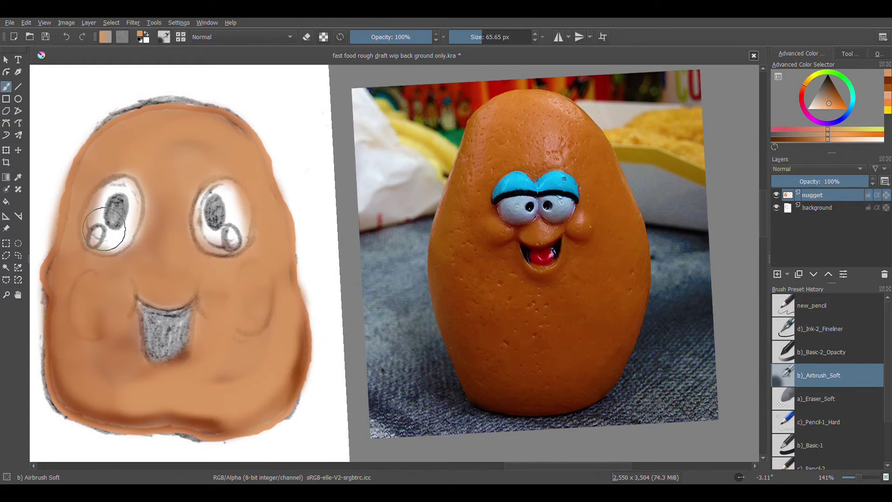
- Sample the dark reddish brown from the drawn nugget's bottom edge and airbrush it broadly across the lower body and up both lower sides
{"action": "left_click", "coordinate": [20, 180]}
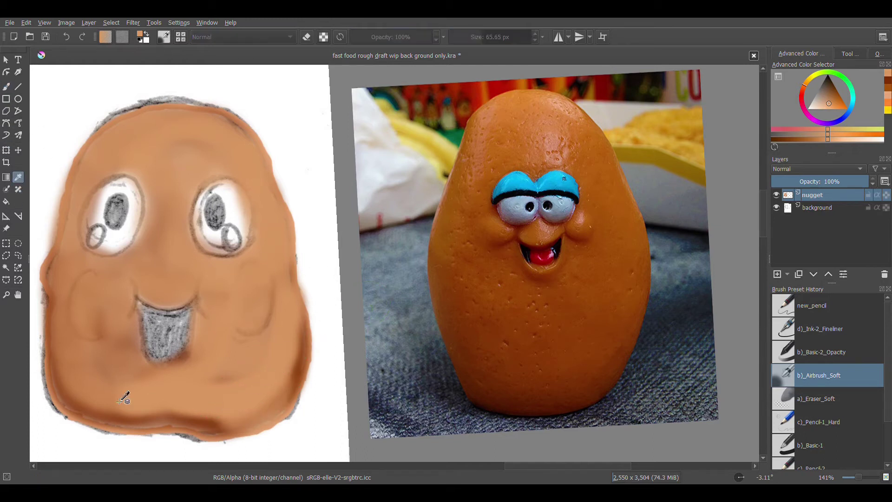
{"action": "left_click", "coordinate": [215, 435]}
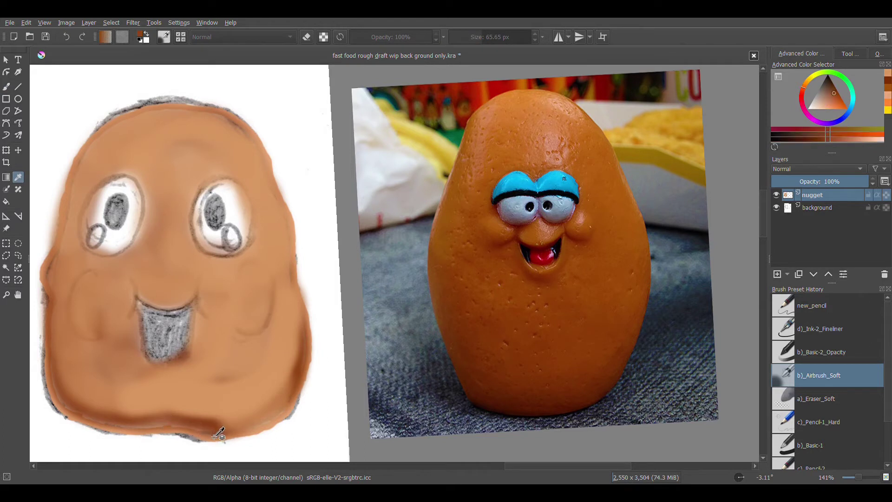
{"action": "left_click", "coordinate": [6, 87]}
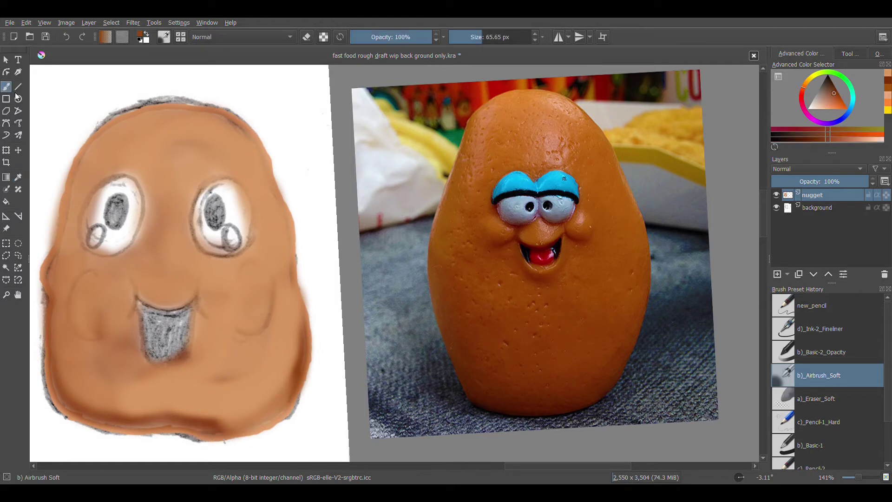
{"action": "mouse_move", "coordinate": [230, 417]}
{"action": "left_mouse_down"}
{"action": "mouse_move", "coordinate": [201, 416]}
{"action": "mouse_move", "coordinate": [269, 401]}
{"action": "mouse_move", "coordinate": [259, 395]}
{"action": "mouse_move", "coordinate": [232, 413]}
{"action": "mouse_move", "coordinate": [270, 389]}
{"action": "mouse_move", "coordinate": [294, 349]}
{"action": "left_mouse_up"}
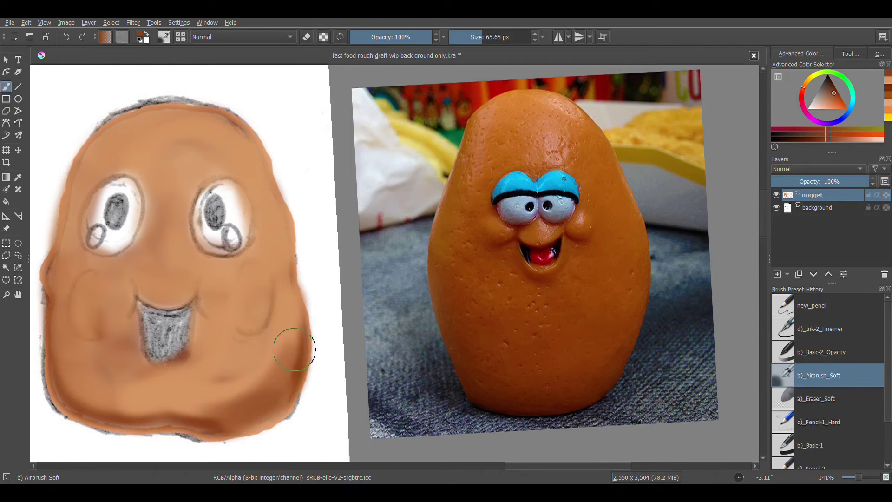
{"action": "mouse_move", "coordinate": [269, 388]}
{"action": "left_mouse_down"}
{"action": "mouse_move", "coordinate": [219, 415]}
{"action": "mouse_move", "coordinate": [116, 412]}
{"action": "mouse_move", "coordinate": [68, 381]}
{"action": "mouse_move", "coordinate": [80, 395]}
{"action": "mouse_move", "coordinate": [63, 332]}
{"action": "mouse_move", "coordinate": [66, 371]}
{"action": "mouse_move", "coordinate": [103, 405]}
{"action": "mouse_move", "coordinate": [67, 386]}
{"action": "mouse_move", "coordinate": [130, 418]}
{"action": "mouse_move", "coordinate": [122, 408]}
{"action": "mouse_move", "coordinate": [226, 416]}
{"action": "mouse_move", "coordinate": [277, 387]}
{"action": "mouse_move", "coordinate": [256, 395]}
{"action": "mouse_move", "coordinate": [288, 347]}
{"action": "mouse_move", "coordinate": [278, 376]}
{"action": "mouse_move", "coordinate": [291, 334]}
{"action": "mouse_move", "coordinate": [282, 360]}
{"action": "left_mouse_up"}
{"action": "mouse_move", "coordinate": [288, 312]}
{"action": "left_mouse_down"}
{"action": "mouse_move", "coordinate": [273, 354]}
{"action": "mouse_move", "coordinate": [285, 319]}
{"action": "mouse_move", "coordinate": [256, 357]}
{"action": "mouse_move", "coordinate": [200, 391]}
{"action": "mouse_move", "coordinate": [247, 344]}
{"action": "mouse_move", "coordinate": [288, 325]}
{"action": "mouse_move", "coordinate": [231, 388]}
{"action": "mouse_move", "coordinate": [195, 402]}
{"action": "mouse_move", "coordinate": [281, 342]}
{"action": "mouse_move", "coordinate": [216, 398]}
{"action": "mouse_move", "coordinate": [178, 400]}
{"action": "mouse_move", "coordinate": [220, 380]}
{"action": "mouse_move", "coordinate": [170, 398]}
{"action": "mouse_move", "coordinate": [133, 392]}
{"action": "mouse_move", "coordinate": [104, 383]}
{"action": "mouse_move", "coordinate": [89, 363]}
{"action": "mouse_move", "coordinate": [81, 340]}
{"action": "mouse_move", "coordinate": [100, 339]}
{"action": "mouse_move", "coordinate": [78, 363]}
{"action": "mouse_move", "coordinate": [60, 334]}
{"action": "mouse_move", "coordinate": [55, 345]}
{"action": "mouse_move", "coordinate": [75, 373]}
{"action": "mouse_move", "coordinate": [101, 386]}
{"action": "mouse_move", "coordinate": [65, 359]}
{"action": "mouse_move", "coordinate": [150, 398]}
{"action": "left_mouse_up"}
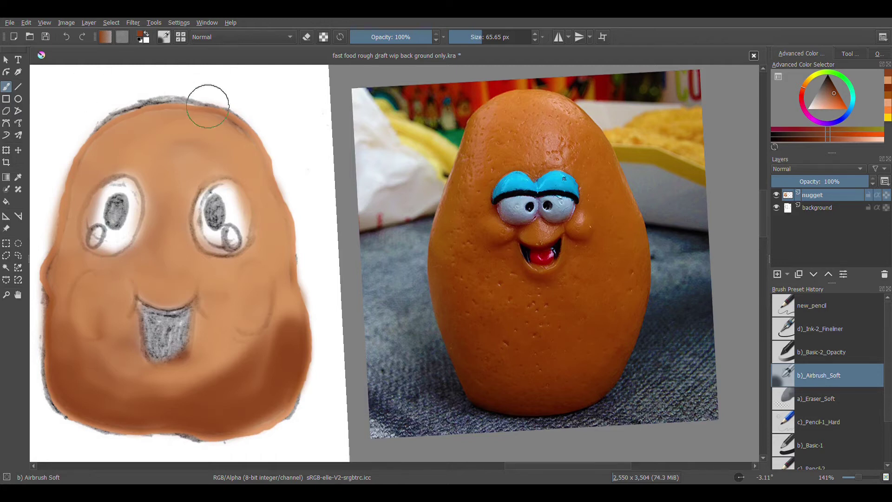
- Airbrush the same dark brown along the upper right edge of the head and down beside the right eye
{"action": "left_click_drag", "start_coordinate": [189, 104], "coordinate": [251, 153]}
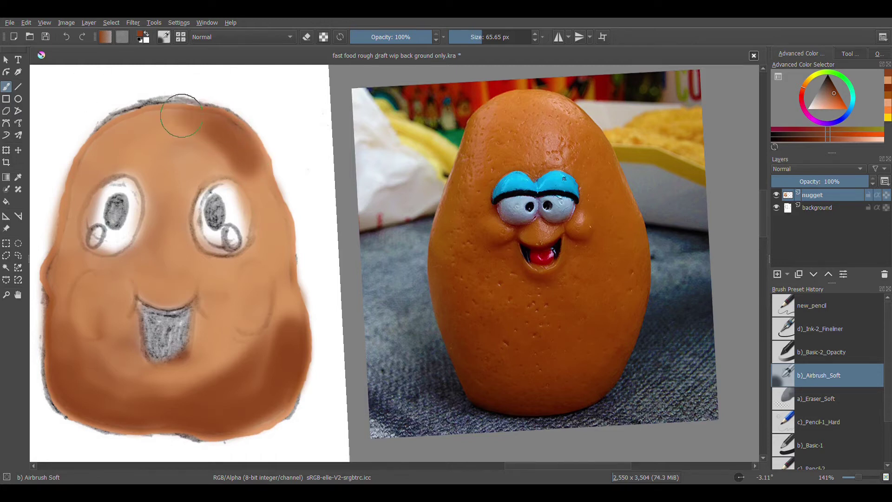
{"action": "mouse_move", "coordinate": [262, 183]}
{"action": "left_mouse_down"}
{"action": "mouse_move", "coordinate": [269, 206]}
{"action": "mouse_move", "coordinate": [256, 169]}
{"action": "left_mouse_up"}
{"action": "mouse_move", "coordinate": [268, 214]}
{"action": "left_mouse_down"}
{"action": "mouse_move", "coordinate": [285, 253]}
{"action": "mouse_move", "coordinate": [274, 209]}
{"action": "mouse_move", "coordinate": [272, 231]}
{"action": "left_mouse_up"}
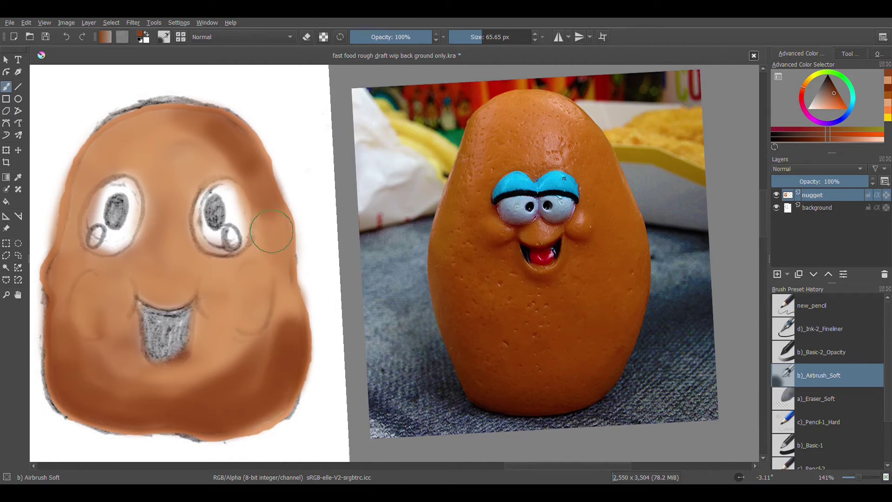
- Undo a thin forehead stroke, set the airbrush size to 60.26 px and extend the dark brown shading across the top of the head
{"action": "left_click_drag", "start_coordinate": [486, 39], "coordinate": [476, 43]}
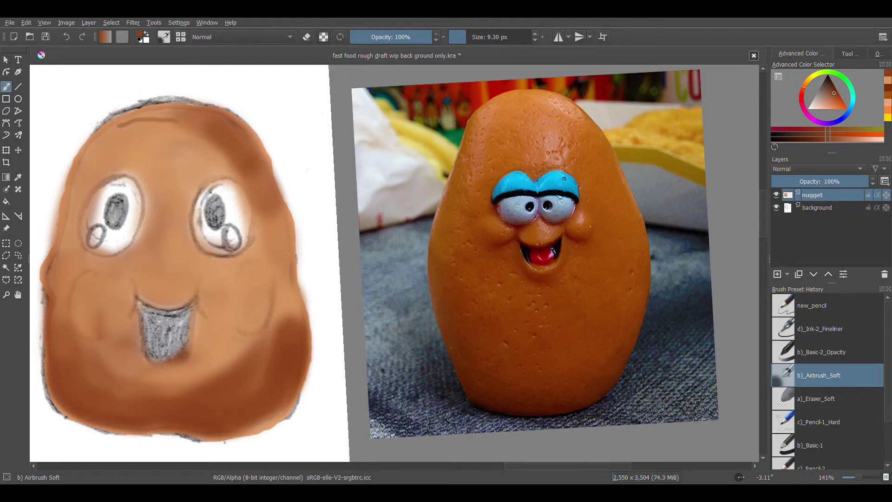
{"action": "key", "text": "ctrl+z"}
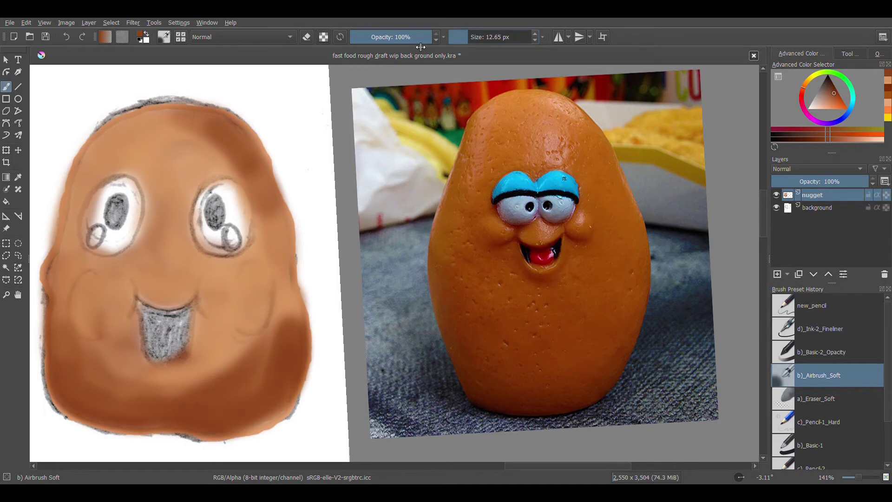
{"action": "left_click_drag", "start_coordinate": [484, 41], "coordinate": [468, 44]}
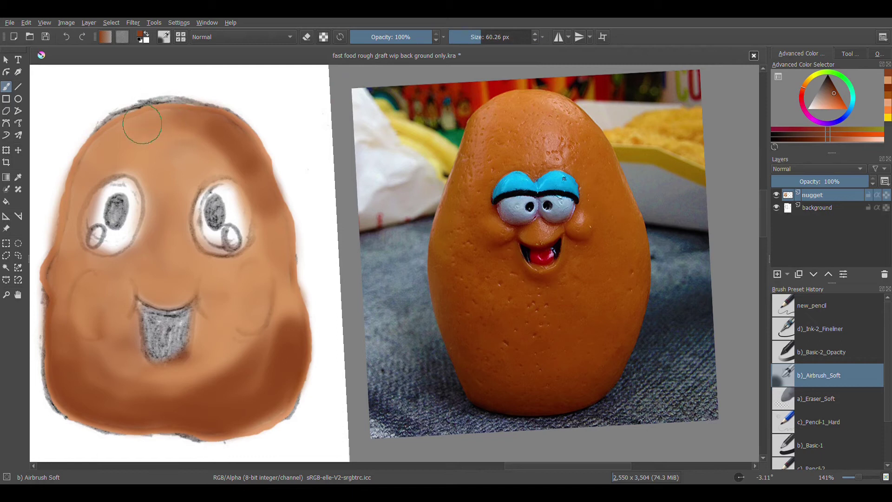
{"action": "left_click_drag", "start_coordinate": [153, 120], "coordinate": [172, 116]}
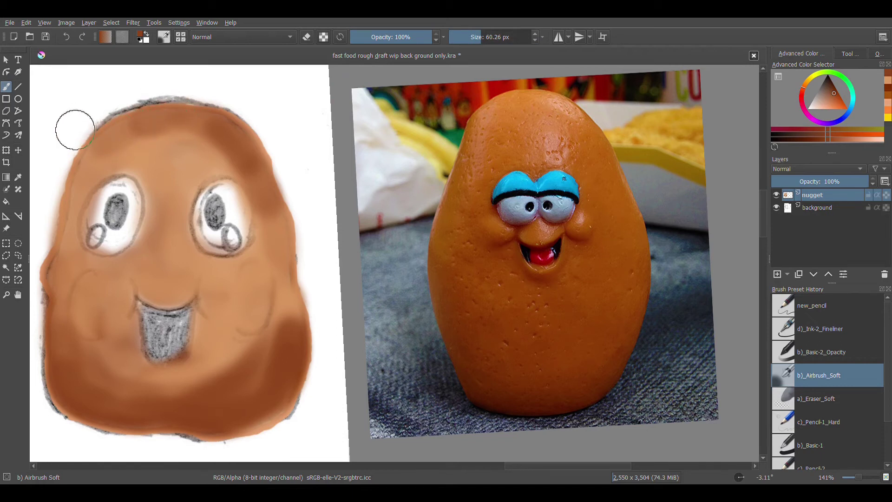
- Sample the light orange between the drawn nugget's eyes and airbrush it over the forehead and right temple, keeping a thin dark rim
{"action": "left_click", "coordinate": [19, 178]}
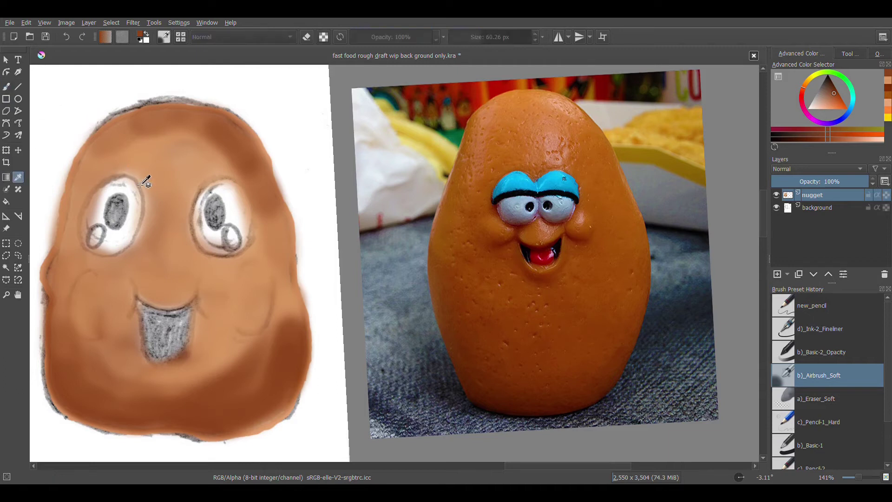
{"action": "left_click", "coordinate": [156, 180]}
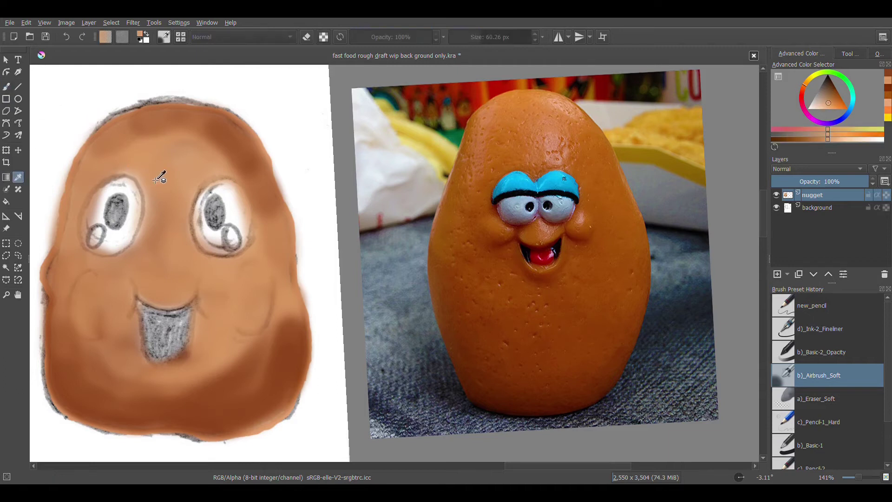
{"action": "left_click", "coordinate": [7, 87]}
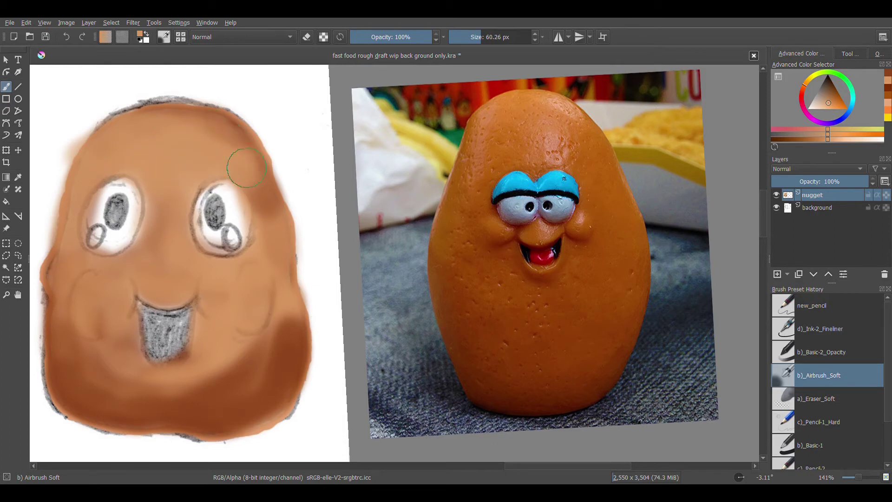
{"action": "mouse_move", "coordinate": [264, 229]}
{"action": "left_mouse_down"}
{"action": "mouse_move", "coordinate": [264, 279]}
{"action": "mouse_move", "coordinate": [267, 265]}
{"action": "mouse_move", "coordinate": [233, 265]}
{"action": "left_mouse_up"}
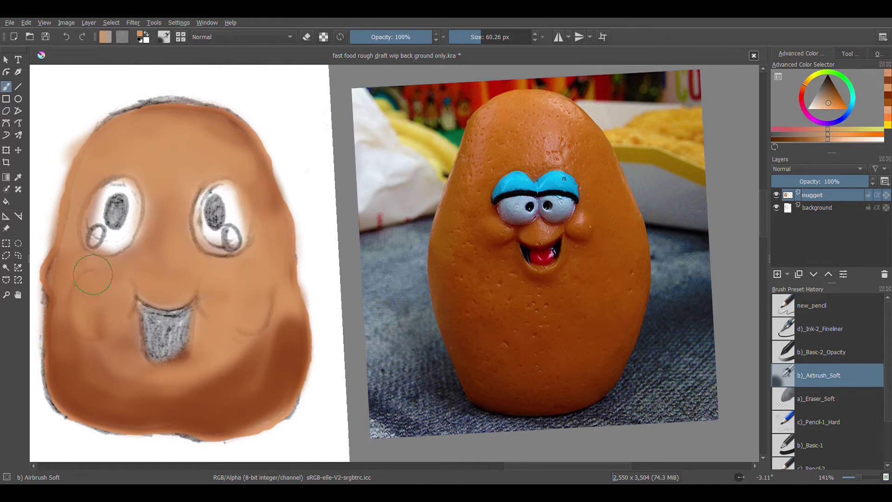
- Blend the light orange over both cheeks and down into the dark shading of the lower body, leaving a dark band along the bottom
{"action": "mouse_move", "coordinate": [68, 289]}
{"action": "left_mouse_down"}
{"action": "mouse_move", "coordinate": [73, 334]}
{"action": "mouse_move", "coordinate": [112, 346]}
{"action": "left_mouse_up"}
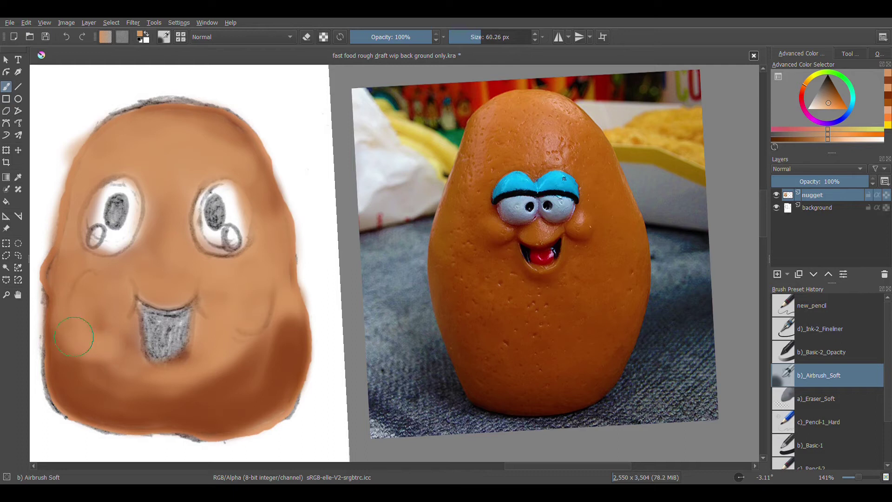
{"action": "mouse_move", "coordinate": [74, 291]}
{"action": "left_mouse_down"}
{"action": "mouse_move", "coordinate": [103, 275]}
{"action": "mouse_move", "coordinate": [91, 287]}
{"action": "mouse_move", "coordinate": [100, 335]}
{"action": "mouse_move", "coordinate": [124, 370]}
{"action": "mouse_move", "coordinate": [143, 366]}
{"action": "mouse_move", "coordinate": [59, 341]}
{"action": "mouse_move", "coordinate": [71, 330]}
{"action": "mouse_move", "coordinate": [127, 375]}
{"action": "mouse_move", "coordinate": [81, 357]}
{"action": "mouse_move", "coordinate": [63, 327]}
{"action": "left_mouse_up"}
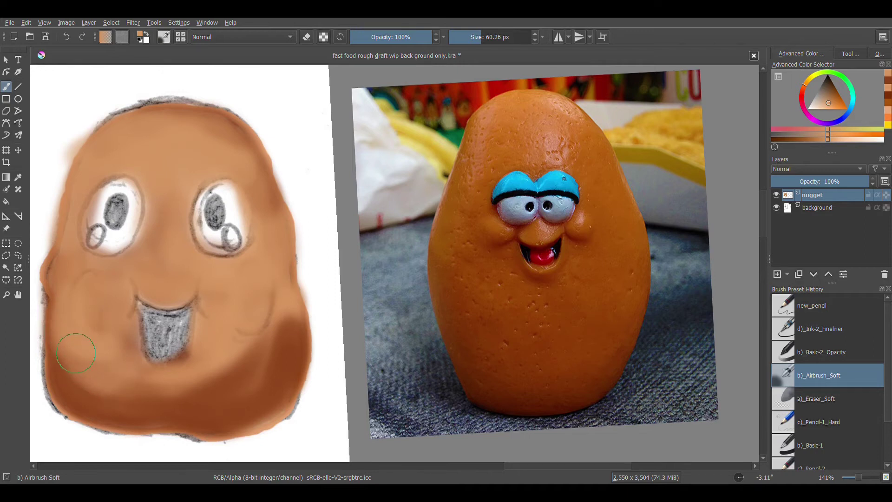
{"action": "mouse_move", "coordinate": [173, 385]}
{"action": "left_mouse_down"}
{"action": "mouse_move", "coordinate": [215, 386]}
{"action": "mouse_move", "coordinate": [232, 375]}
{"action": "mouse_move", "coordinate": [278, 315]}
{"action": "mouse_move", "coordinate": [257, 362]}
{"action": "mouse_move", "coordinate": [207, 390]}
{"action": "mouse_move", "coordinate": [243, 384]}
{"action": "mouse_move", "coordinate": [282, 339]}
{"action": "mouse_move", "coordinate": [238, 389]}
{"action": "mouse_move", "coordinate": [112, 406]}
{"action": "mouse_move", "coordinate": [69, 388]}
{"action": "mouse_move", "coordinate": [54, 355]}
{"action": "mouse_move", "coordinate": [61, 327]}
{"action": "mouse_move", "coordinate": [176, 429]}
{"action": "mouse_move", "coordinate": [273, 344]}
{"action": "mouse_move", "coordinate": [264, 317]}
{"action": "mouse_move", "coordinate": [274, 310]}
{"action": "mouse_move", "coordinate": [272, 335]}
{"action": "mouse_move", "coordinate": [246, 356]}
{"action": "mouse_move", "coordinate": [282, 325]}
{"action": "mouse_move", "coordinate": [284, 306]}
{"action": "mouse_move", "coordinate": [276, 338]}
{"action": "mouse_move", "coordinate": [224, 367]}
{"action": "mouse_move", "coordinate": [230, 351]}
{"action": "mouse_move", "coordinate": [192, 381]}
{"action": "mouse_move", "coordinate": [140, 387]}
{"action": "mouse_move", "coordinate": [125, 381]}
{"action": "mouse_move", "coordinate": [44, 284]}
{"action": "mouse_move", "coordinate": [77, 249]}
{"action": "mouse_move", "coordinate": [74, 323]}
{"action": "mouse_move", "coordinate": [67, 257]}
{"action": "mouse_move", "coordinate": [50, 273]}
{"action": "mouse_move", "coordinate": [78, 274]}
{"action": "left_mouse_up"}
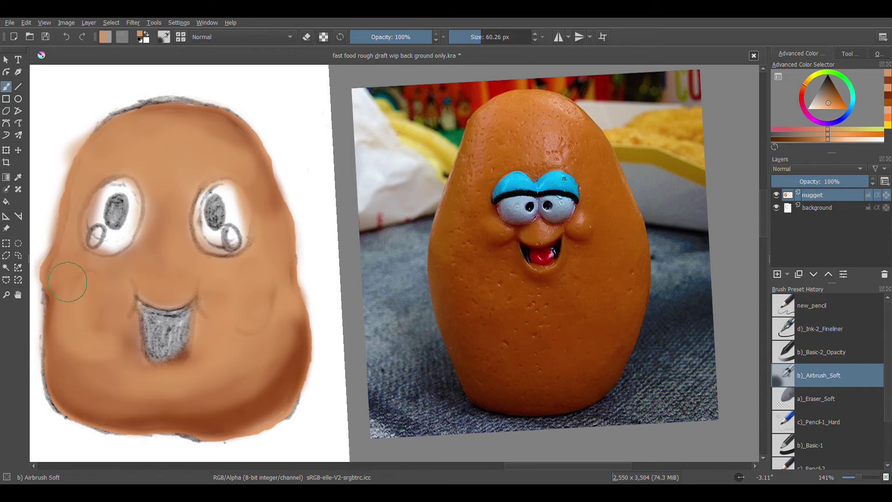
{"action": "key", "text": "plus"}
{"action": "key", "text": "plus"}
{"action": "mouse_move", "coordinate": [89, 299]}
{"action": "left_mouse_down"}
{"action": "mouse_move", "coordinate": [233, 308]}
{"action": "mouse_move", "coordinate": [494, 275]}
{"action": "left_mouse_up"}
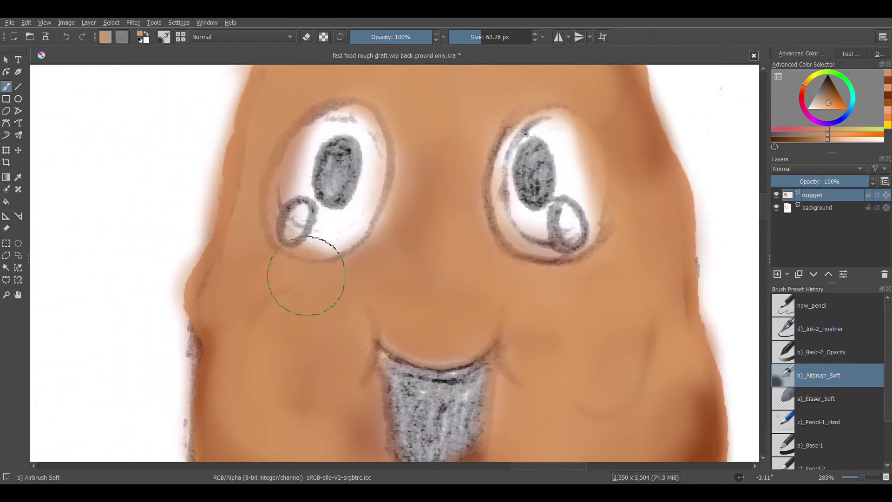
{"action": "mouse_move", "coordinate": [228, 291]}
{"action": "left_mouse_down"}
{"action": "mouse_move", "coordinate": [211, 298]}
{"action": "mouse_move", "coordinate": [217, 283]}
{"action": "mouse_move", "coordinate": [214, 308]}
{"action": "mouse_move", "coordinate": [231, 283]}
{"action": "mouse_move", "coordinate": [257, 292]}
{"action": "mouse_move", "coordinate": [262, 314]}
{"action": "left_mouse_up"}
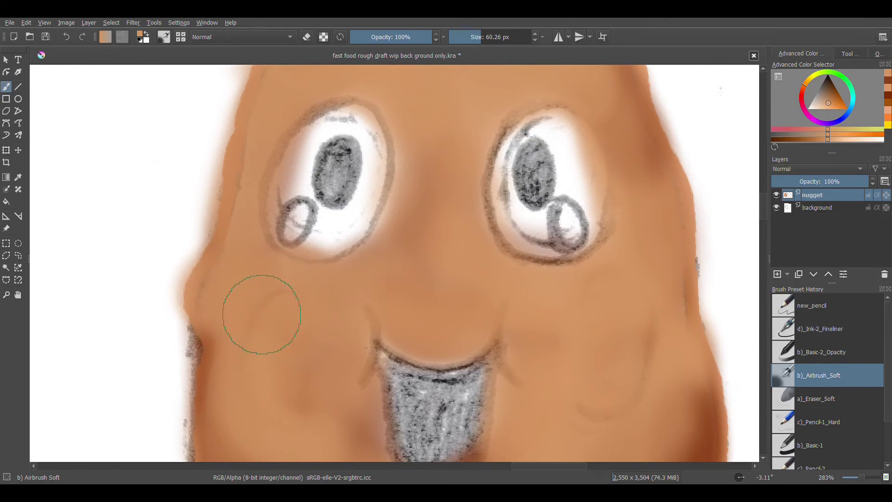
- Erase the stray orange paint spilling outside the upper left outline of the nugget's head
{"action": "left_click_drag", "start_coordinate": [197, 171], "coordinate": [313, 324]}
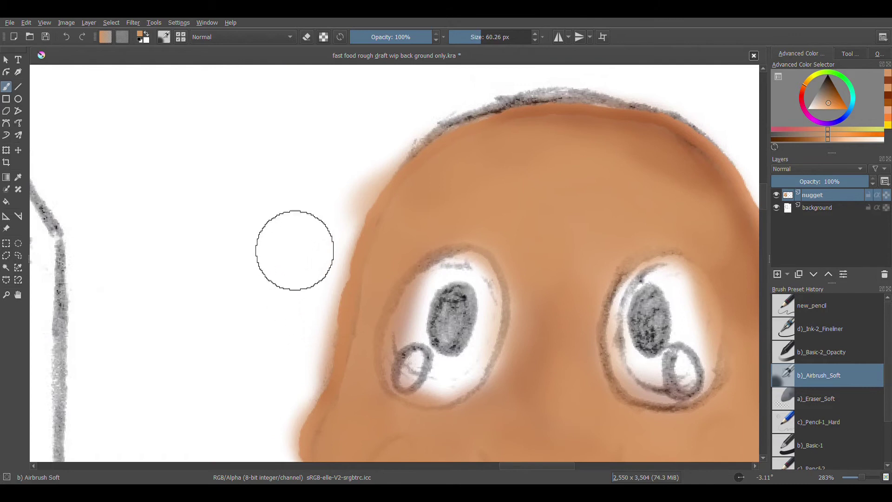
{"action": "left_click", "coordinate": [306, 36]}
{"action": "mouse_move", "coordinate": [354, 138]}
{"action": "left_mouse_down"}
{"action": "mouse_move", "coordinate": [339, 192]}
{"action": "mouse_move", "coordinate": [389, 126]}
{"action": "left_mouse_up"}
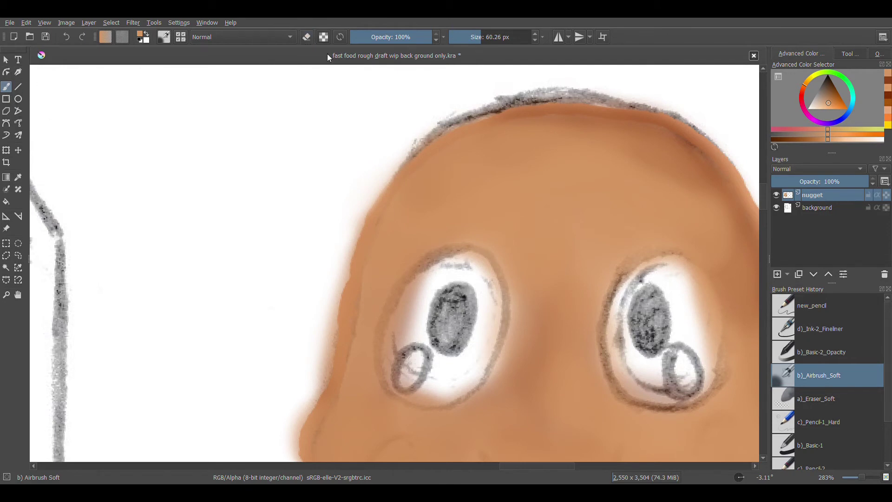
{"action": "key", "text": "minus"}
{"action": "key", "text": "minus"}
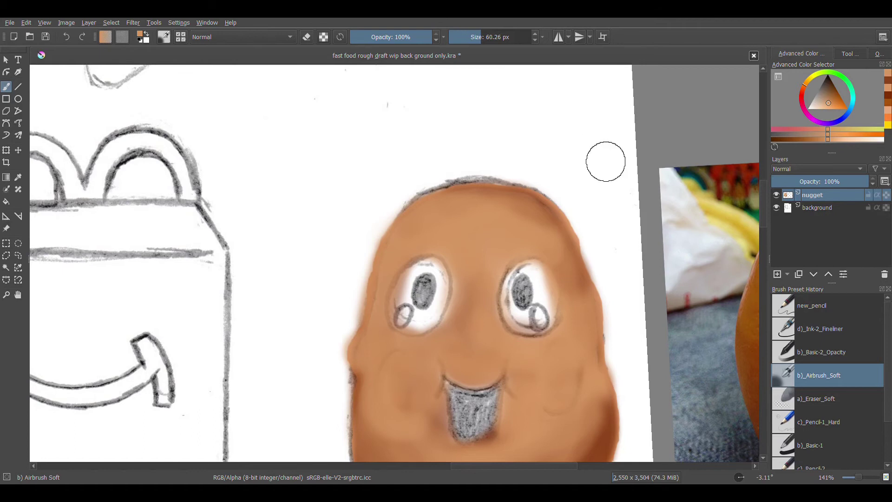
{"action": "left_click_drag", "start_coordinate": [541, 167], "coordinate": [360, 75]}
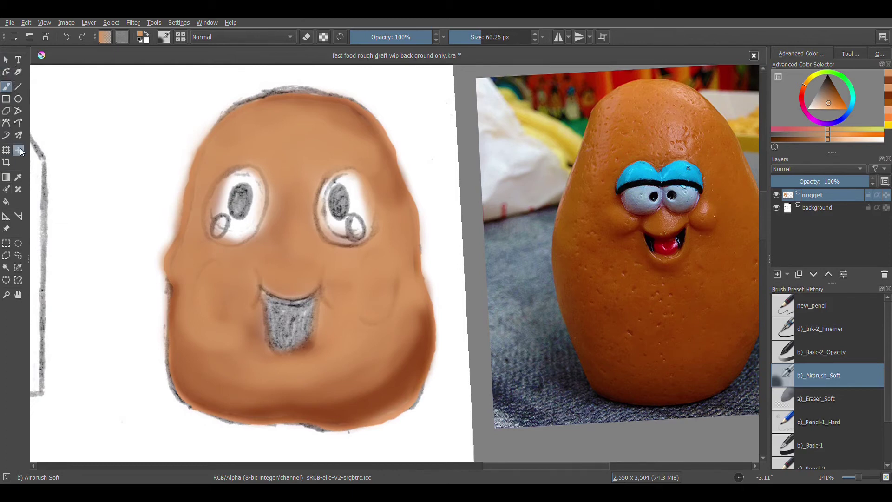
- Sample a dark brown from the left side of the reference nugget as the painting color
{"action": "left_click", "coordinate": [23, 176]}
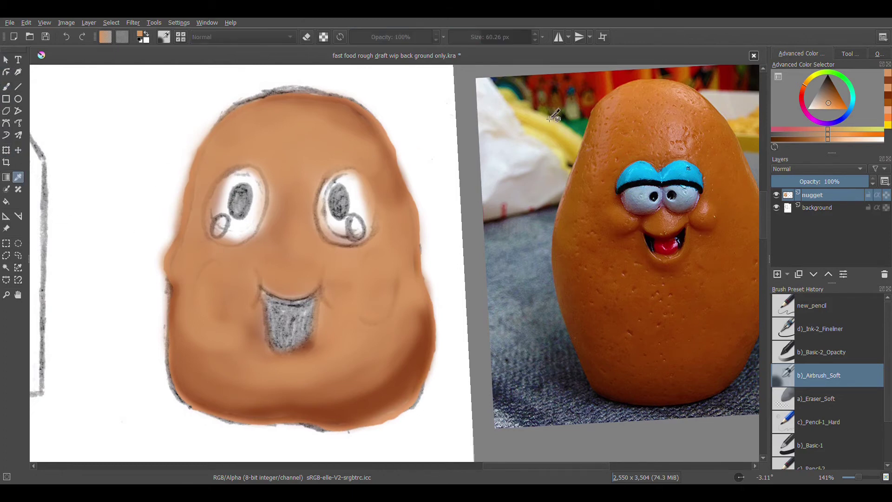
{"action": "left_click", "coordinate": [570, 228]}
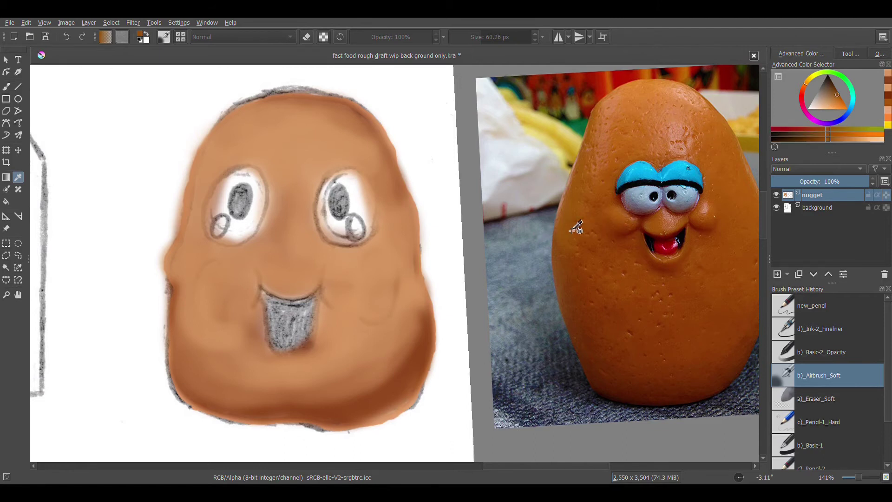
{"action": "left_click", "coordinate": [571, 285]}
{"action": "left_click", "coordinate": [7, 89]}
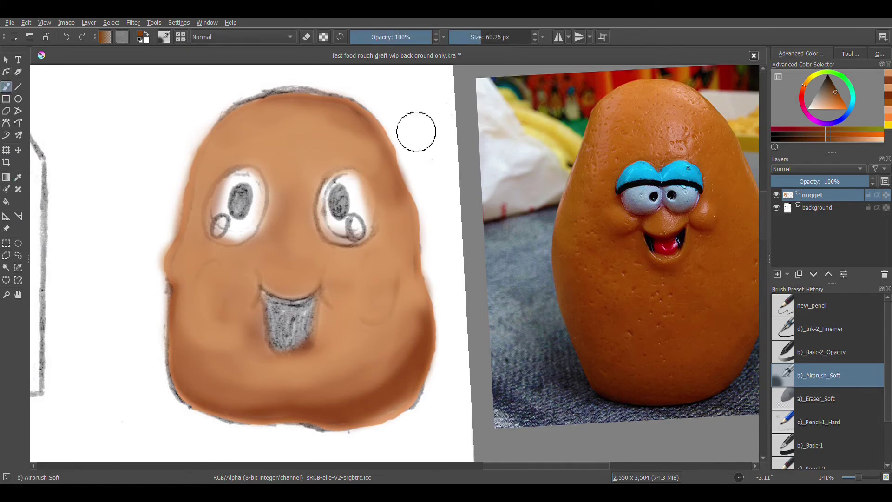
- Switch to the new_pencil brush, undo a test dot on the right cheek and set the brush size to 10.89 px
{"action": "left_click", "coordinate": [840, 307]}
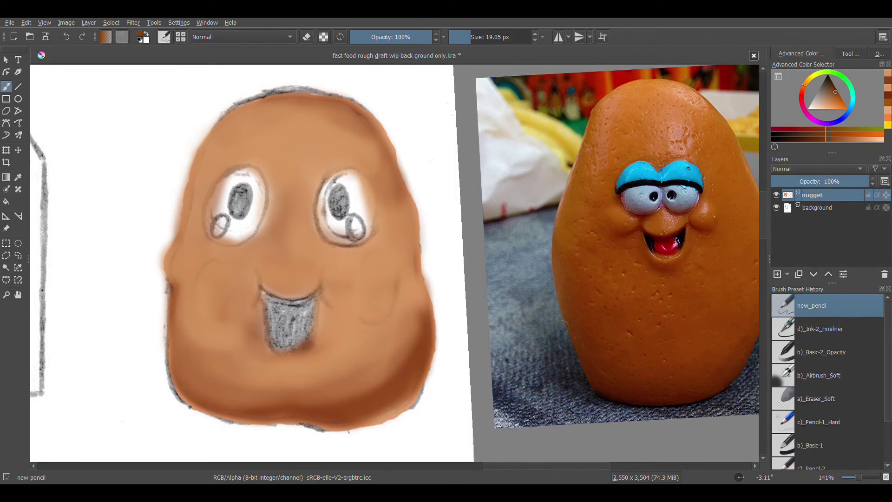
{"action": "left_click", "coordinate": [391, 273]}
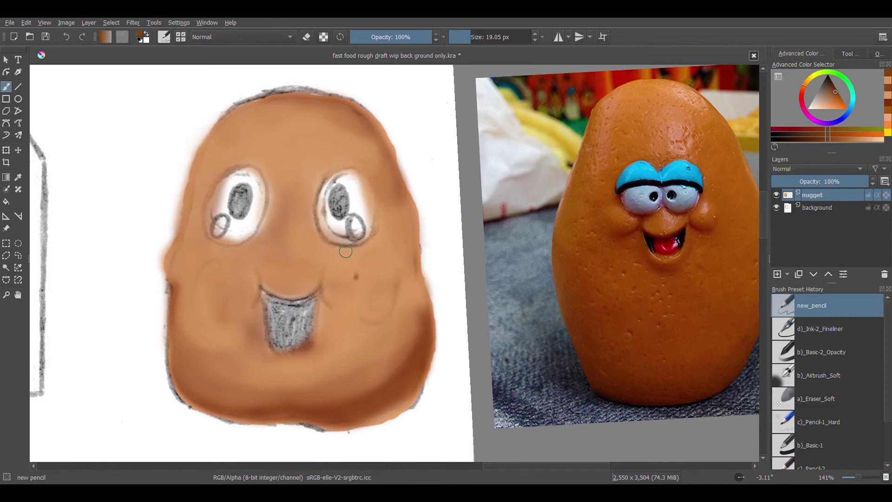
{"action": "key", "text": "ctrl+z"}
{"action": "left_click_drag", "start_coordinate": [480, 44], "coordinate": [486, 44]}
{"action": "mouse_move", "coordinate": [491, 42]}
{"action": "left_mouse_down"}
{"action": "mouse_move", "coordinate": [466, 49]}
{"action": "mouse_move", "coordinate": [474, 46]}
{"action": "left_mouse_up"}
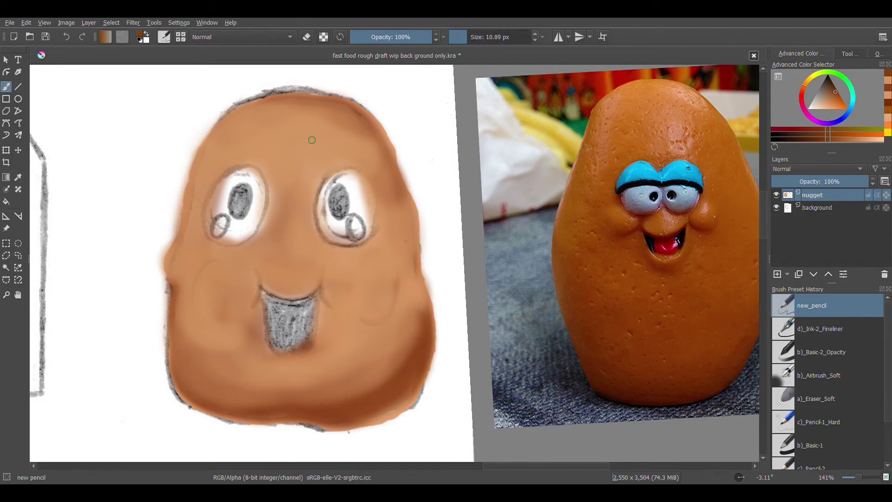